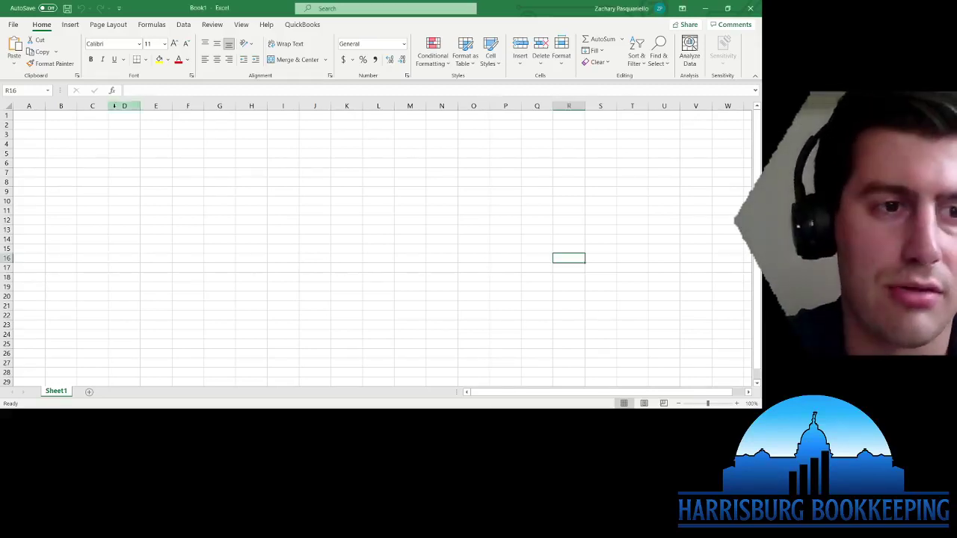
Step: Enter the column headers Date, Description, Withdrawal and Deposit in cells A1 through D1
left_click(33, 115)
type("Date")
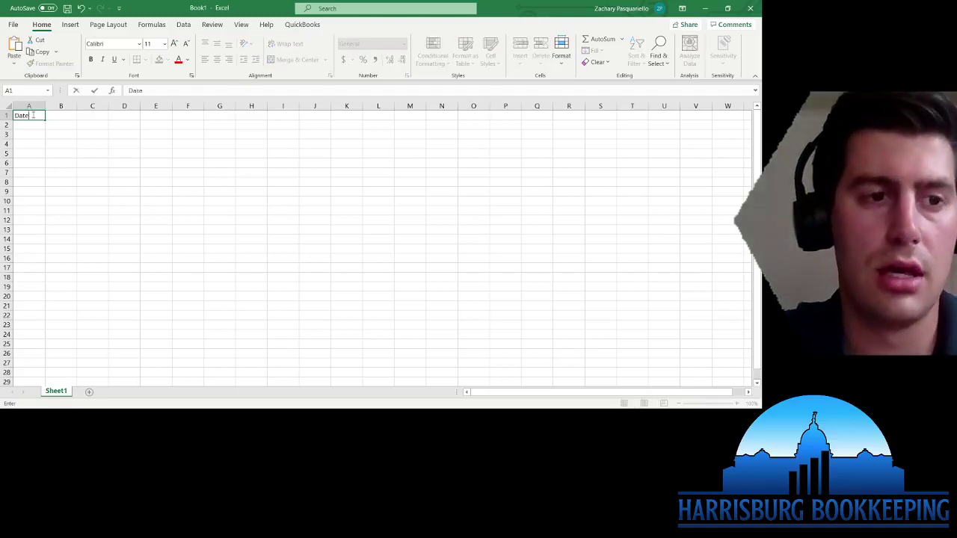
key("Tab")
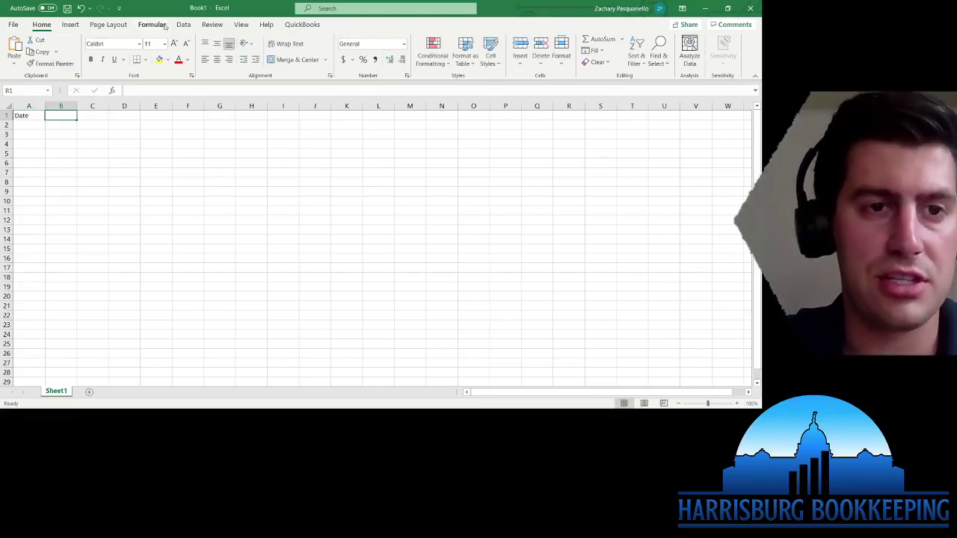
type("De")
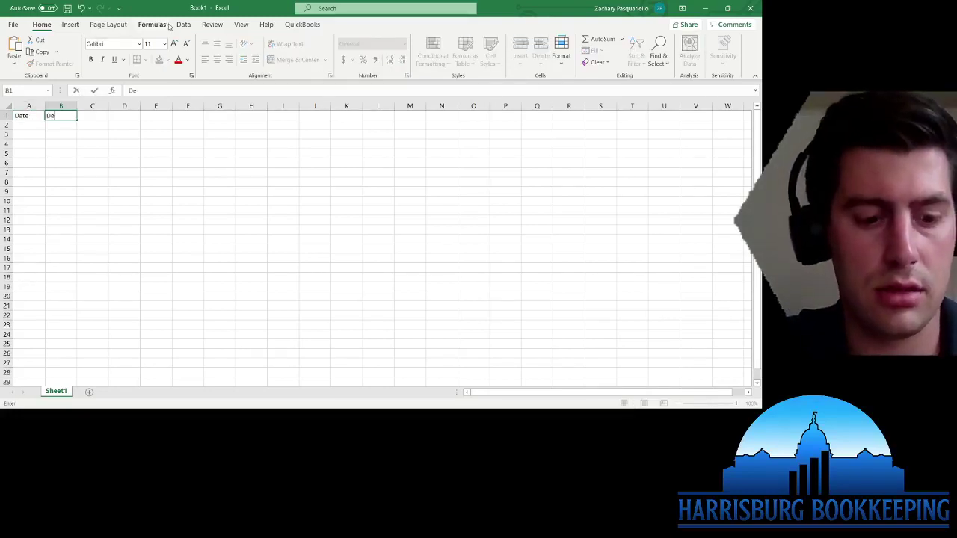
type("scription")
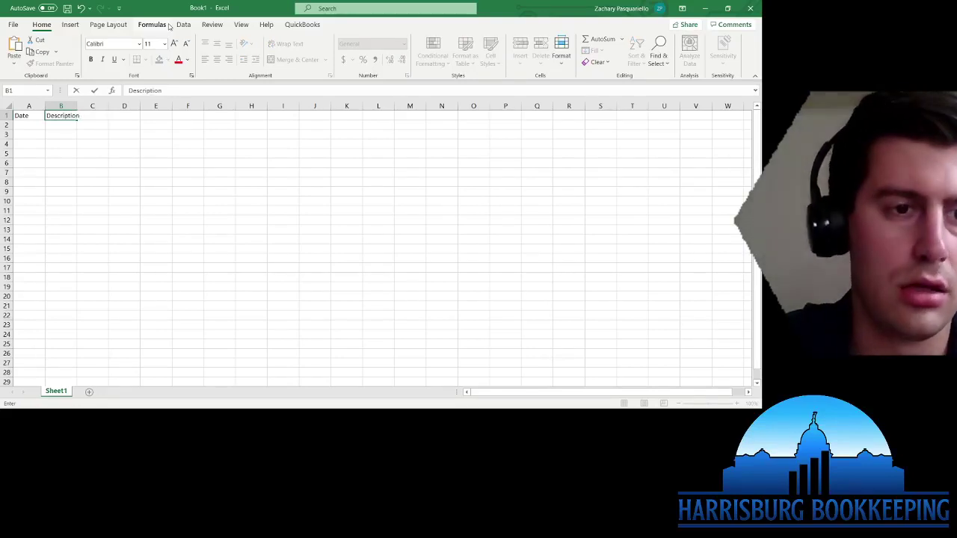
key("Tab")
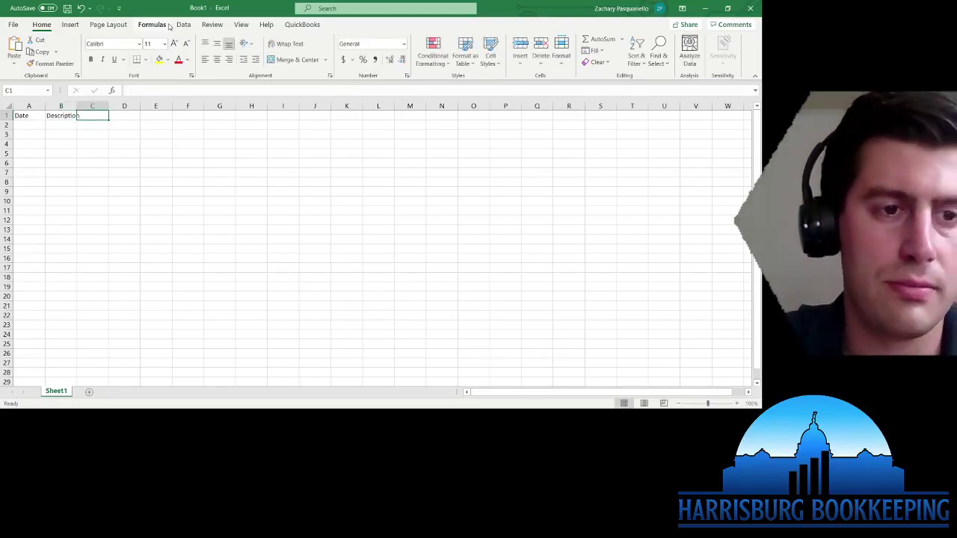
type("Wi")
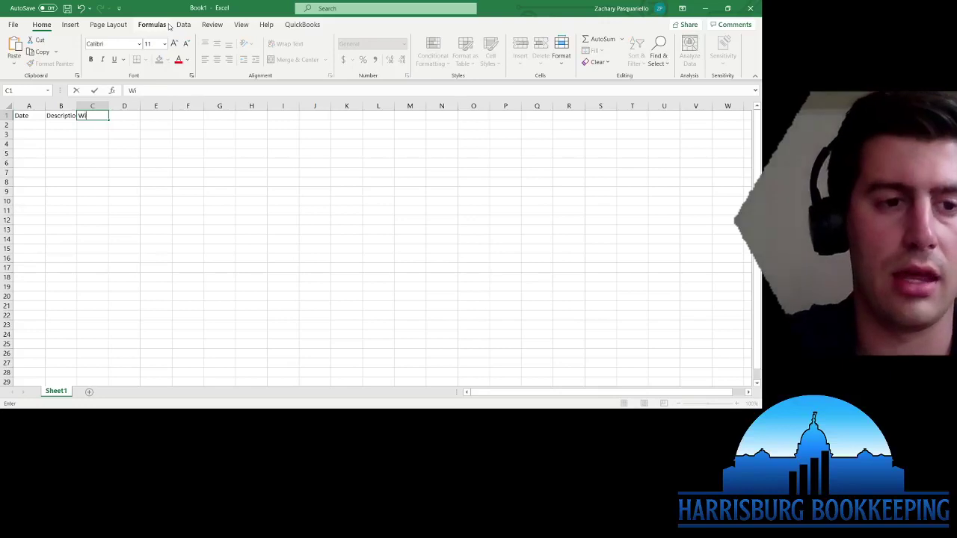
type("thdrawal")
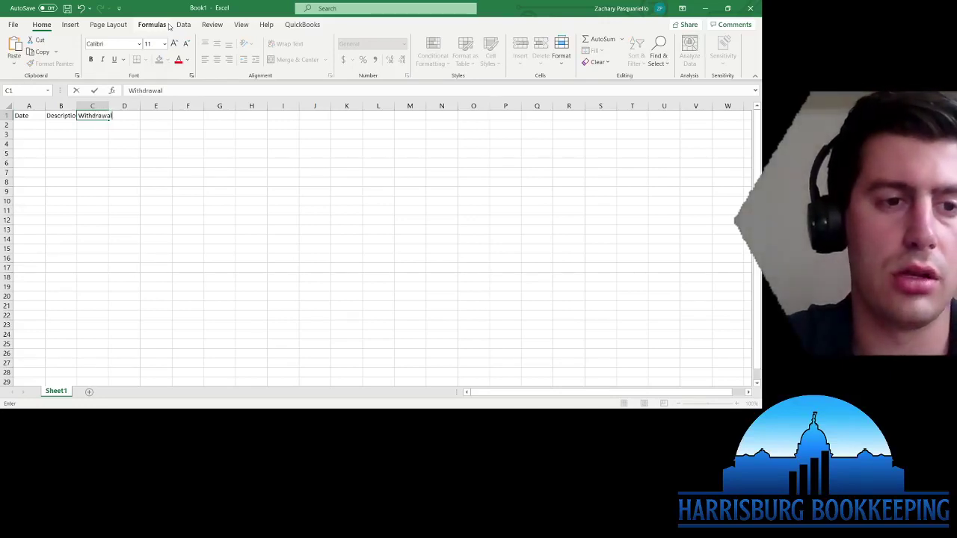
key("Tab")
type("Depos")
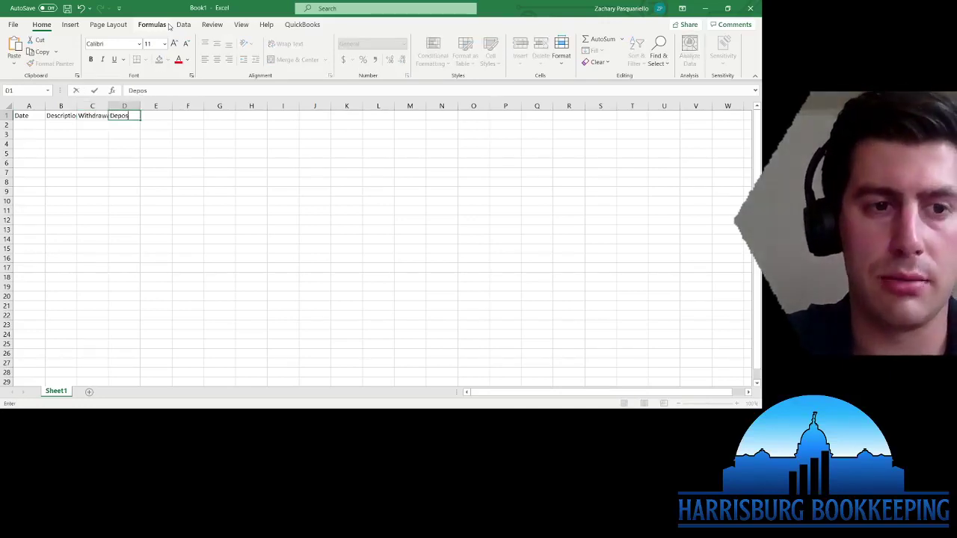
type("it")
key("Return")
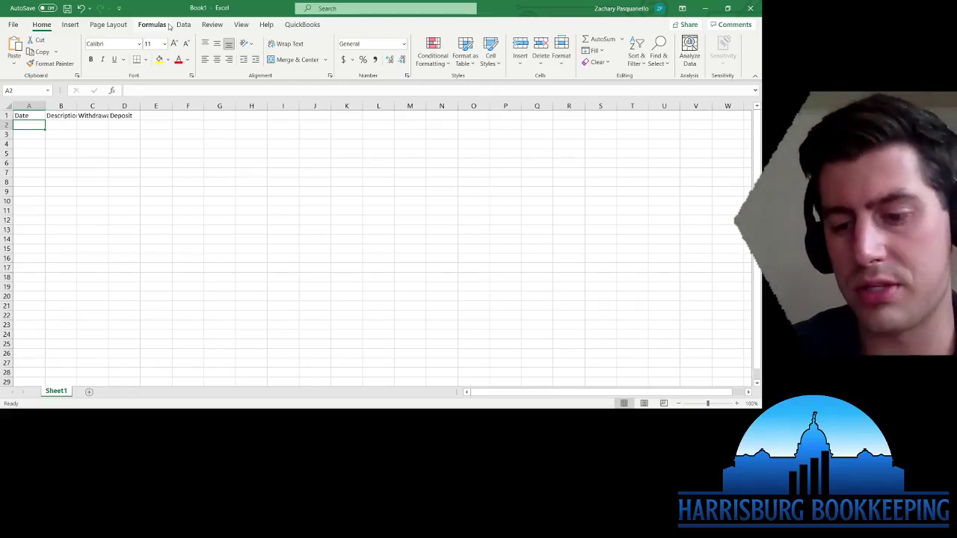
Step: Fill row 2 with the date 5/23/2021, the description Home Depot and a withdrawal of 100
type("5/23/21")
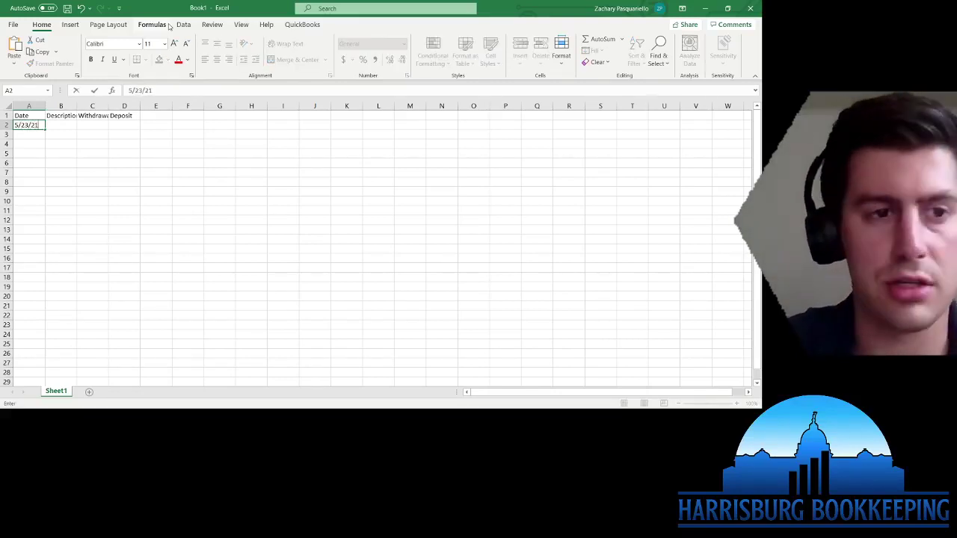
key("Tab")
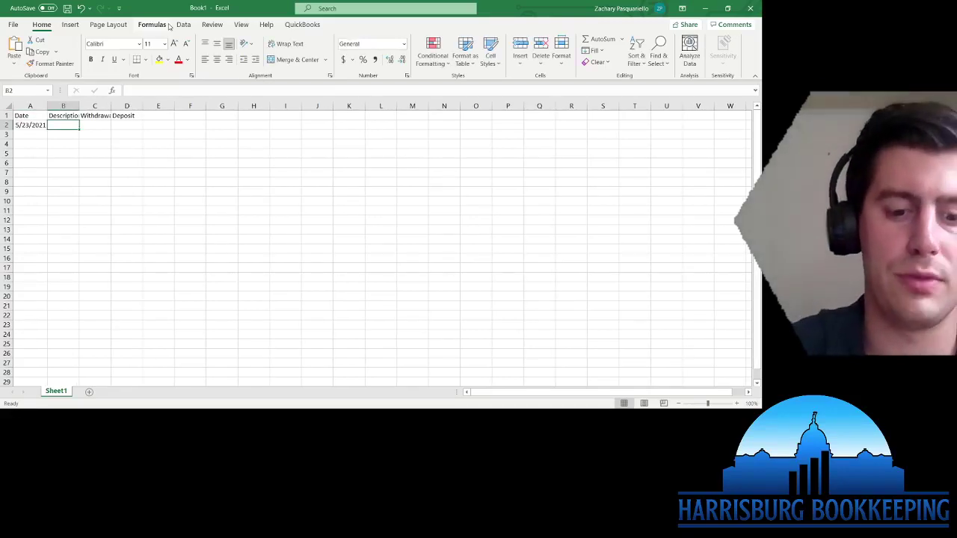
type("Home Depot")
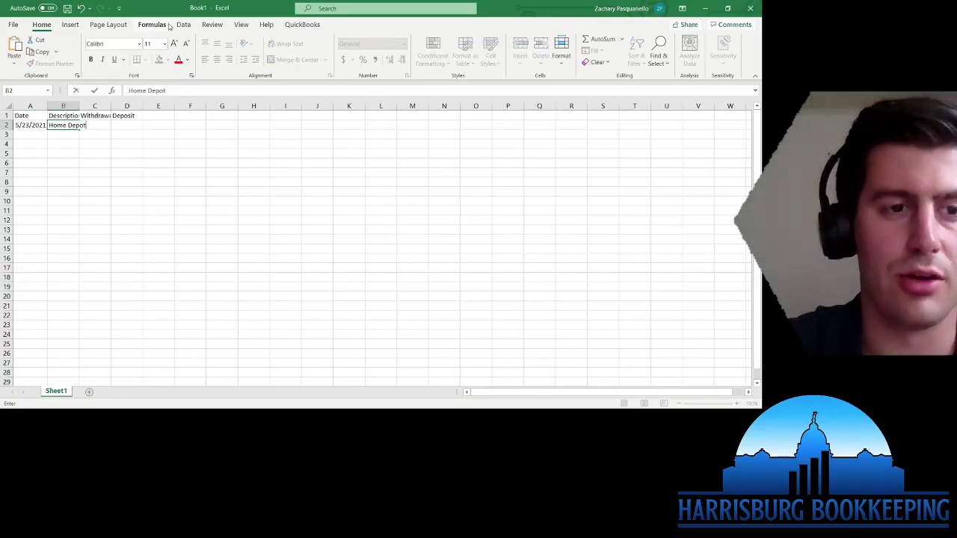
key("Tab")
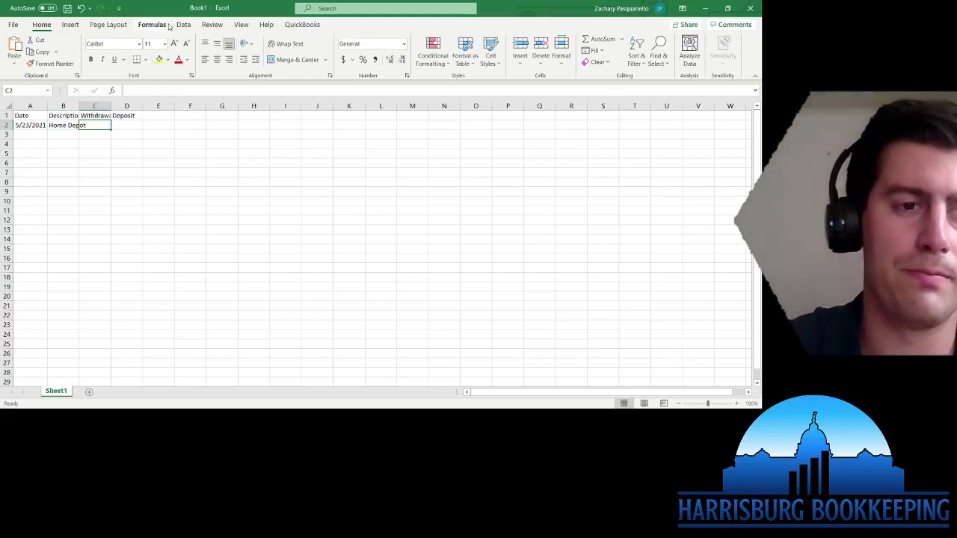
type("10")
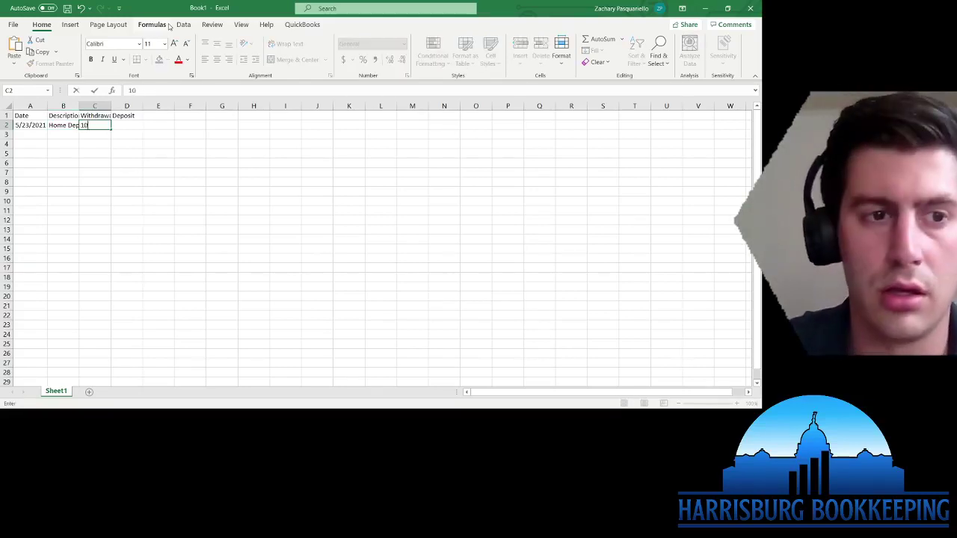
type("0")
key("Return")
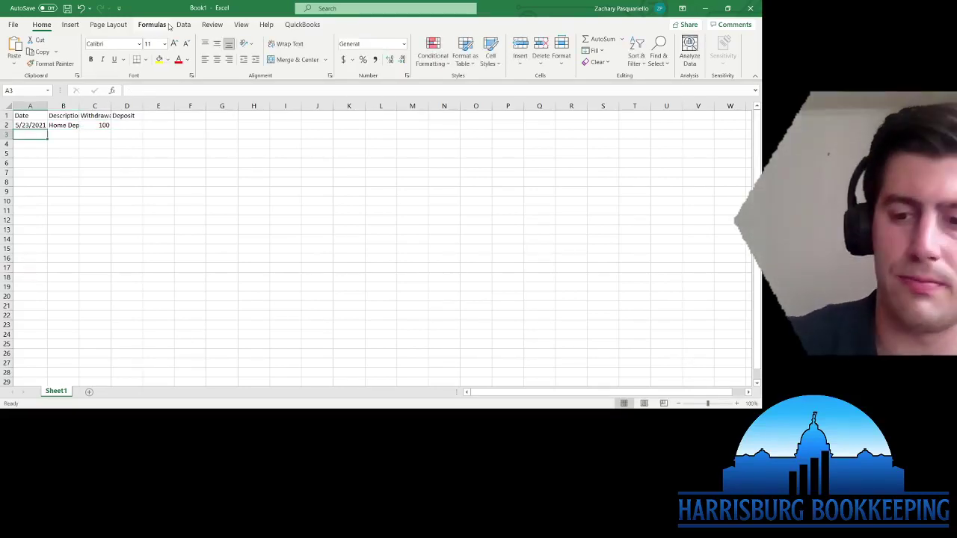
Step: Fill row 3 with the date 5/24/2021, the payee's full name followed by "Check 123", and a withdrawal of 200
type("5/24/2021")
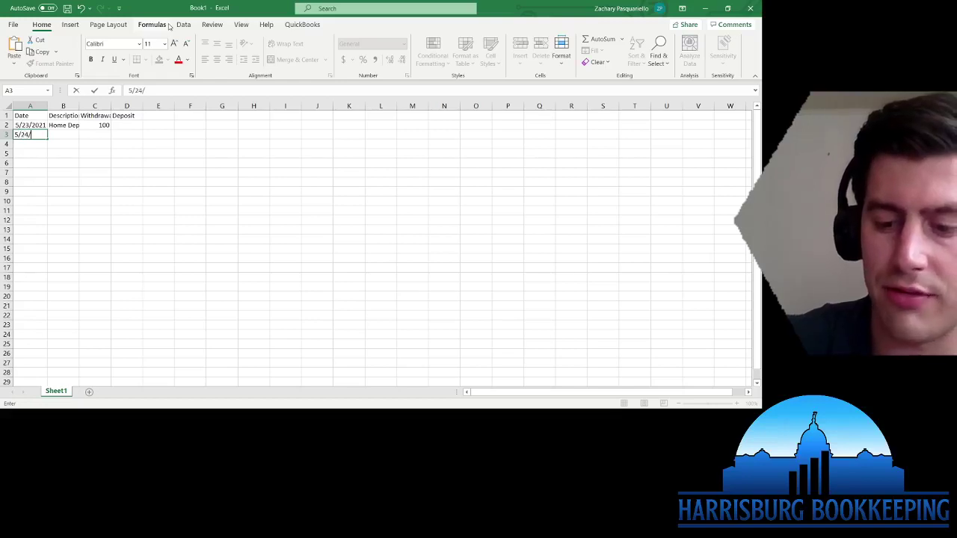
key("Tab")
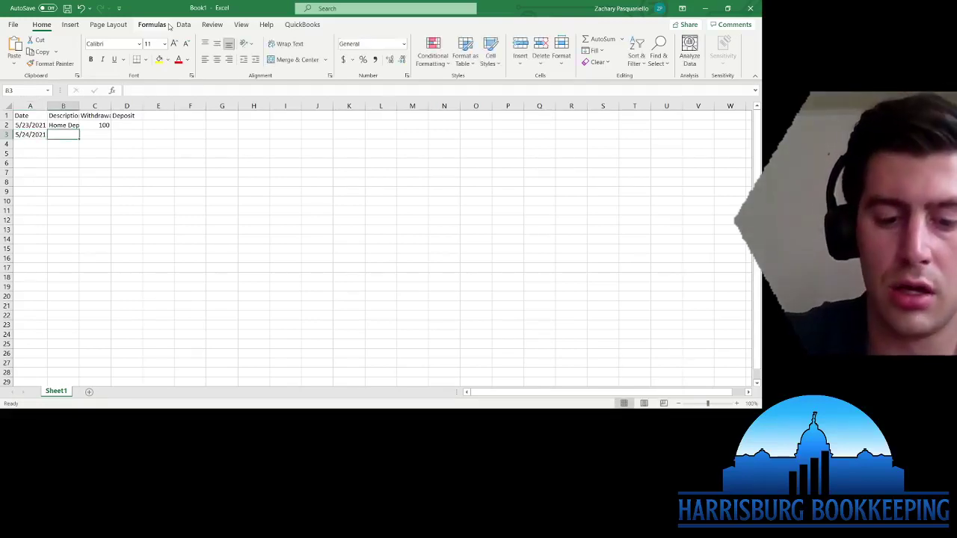
type("John Smith")
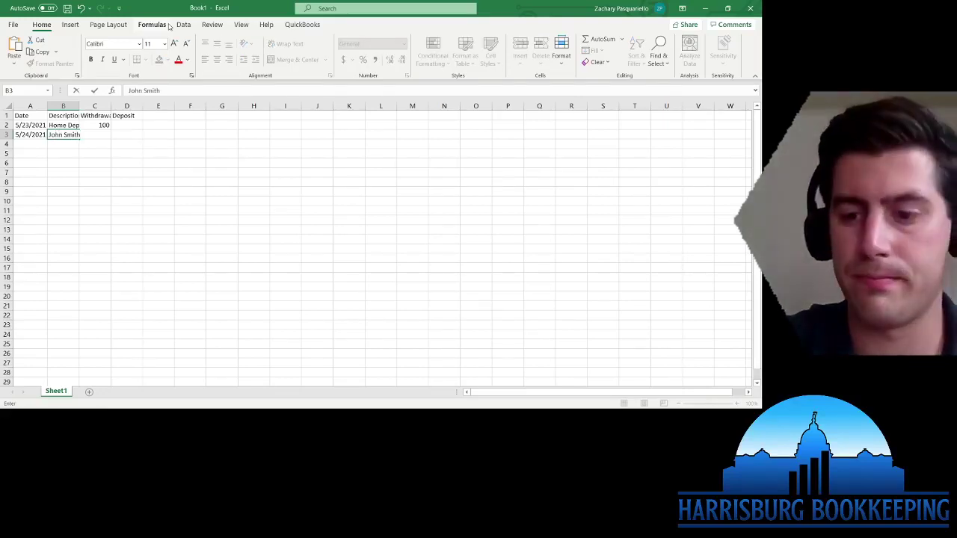
type(" Check")
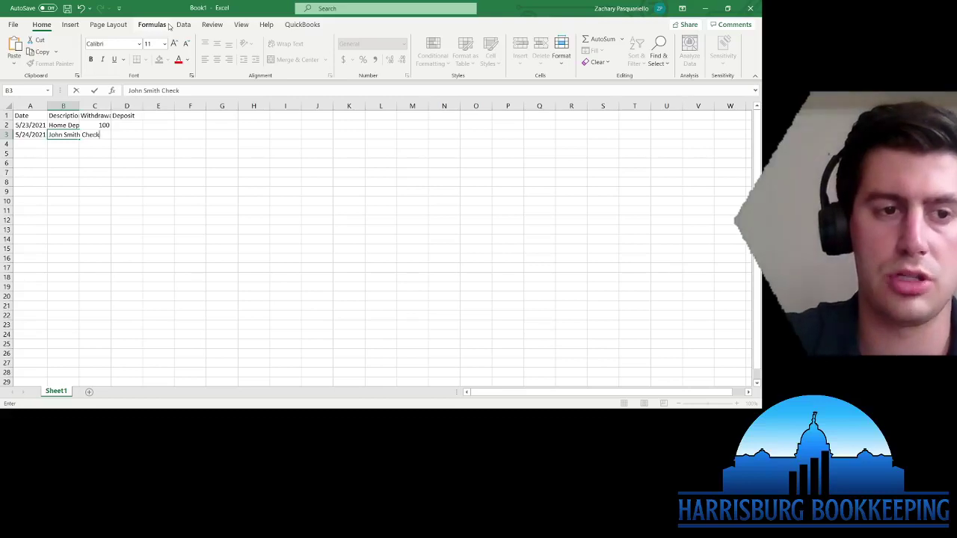
type(" 12")
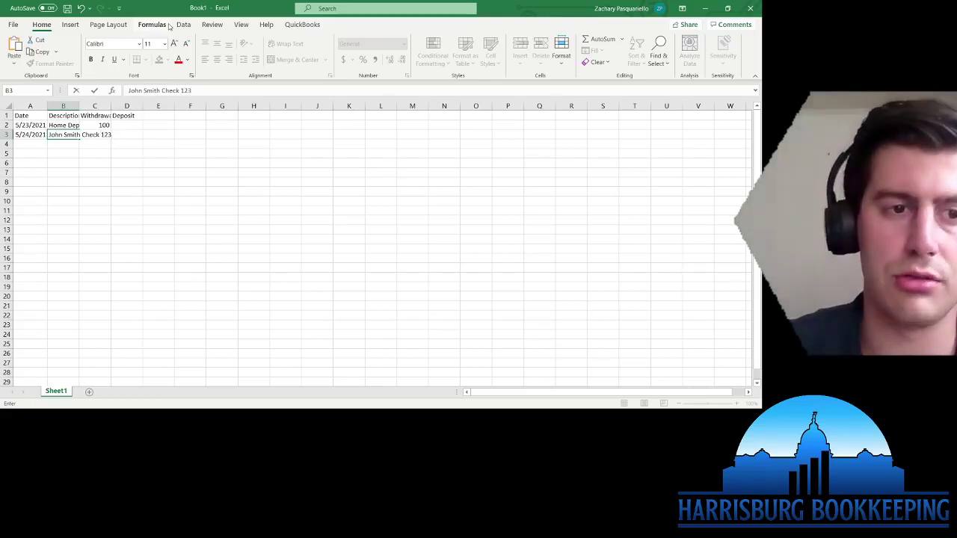
type("3")
key("Tab")
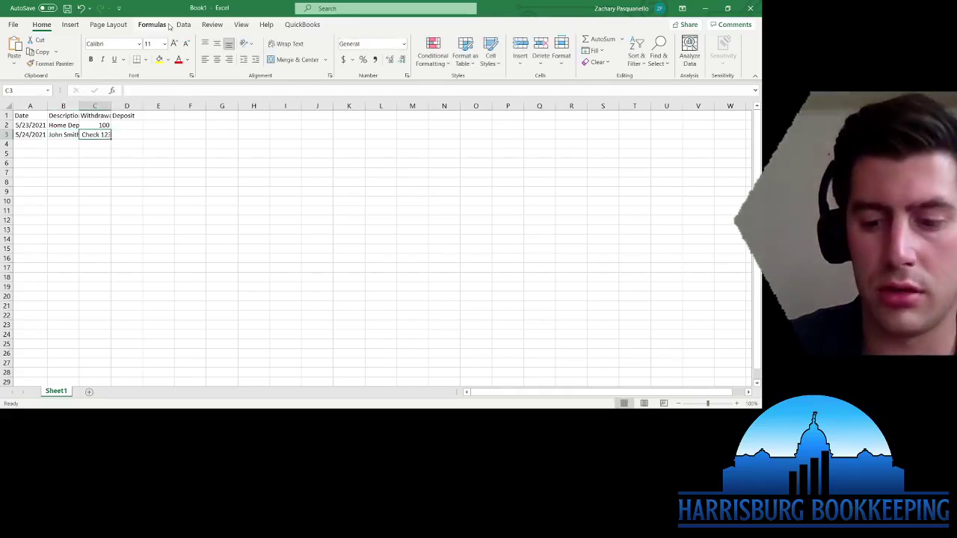
type("200")
key("Return")
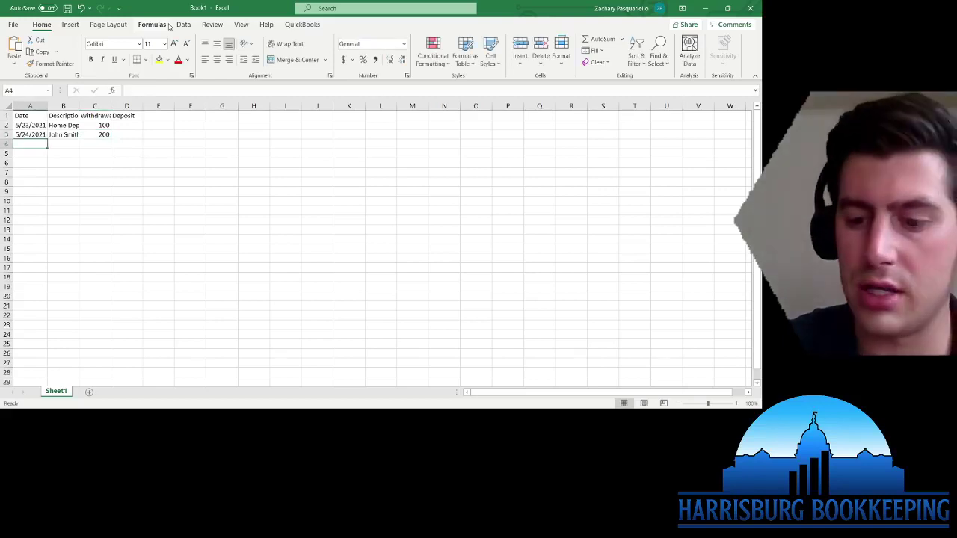
Step: Fill row 4 with the date 5/25/2021, the customer's full name followed by "Cash Deposit", and a deposit of 350
type("5/25/21")
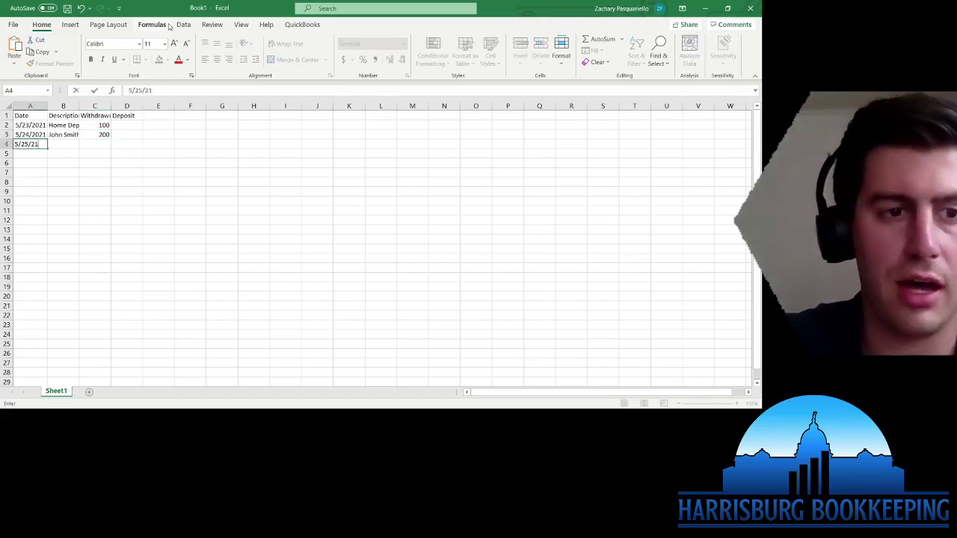
key("Tab")
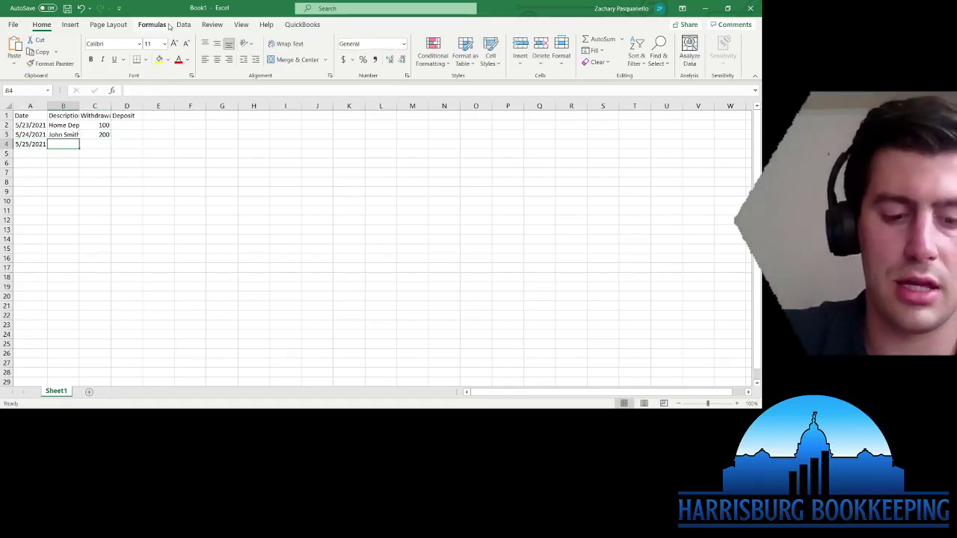
type("Jane Doe")
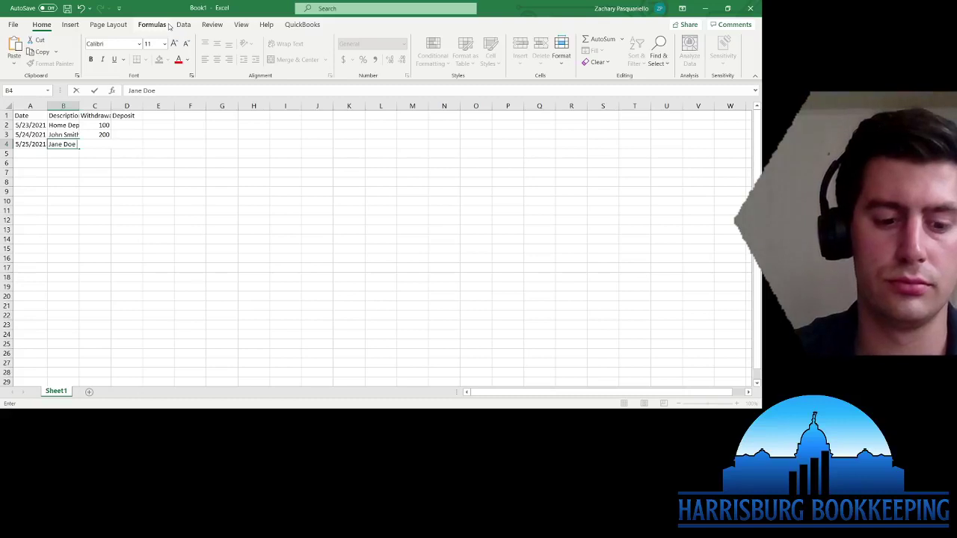
type("Cash Deposit")
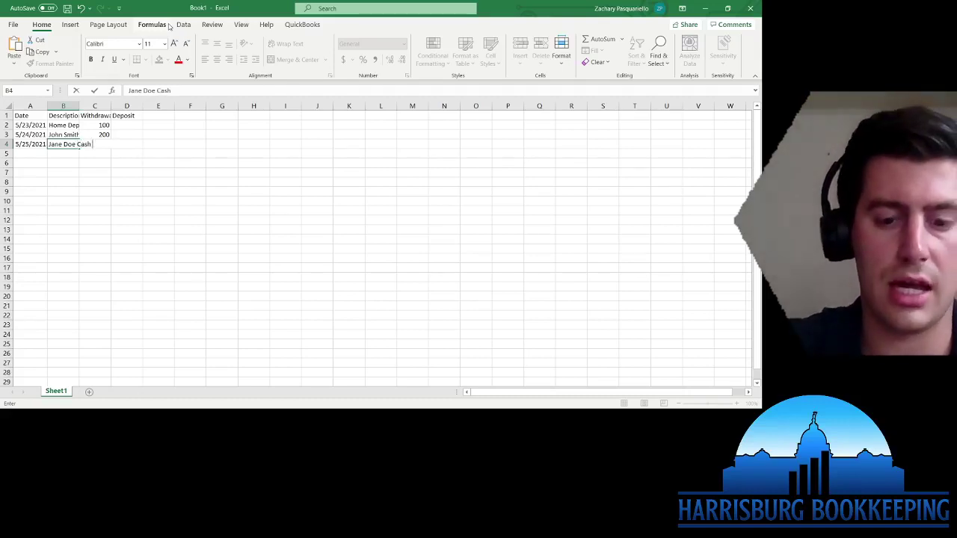
key("ctrl+Return")
key("Tab")
key("Tab")
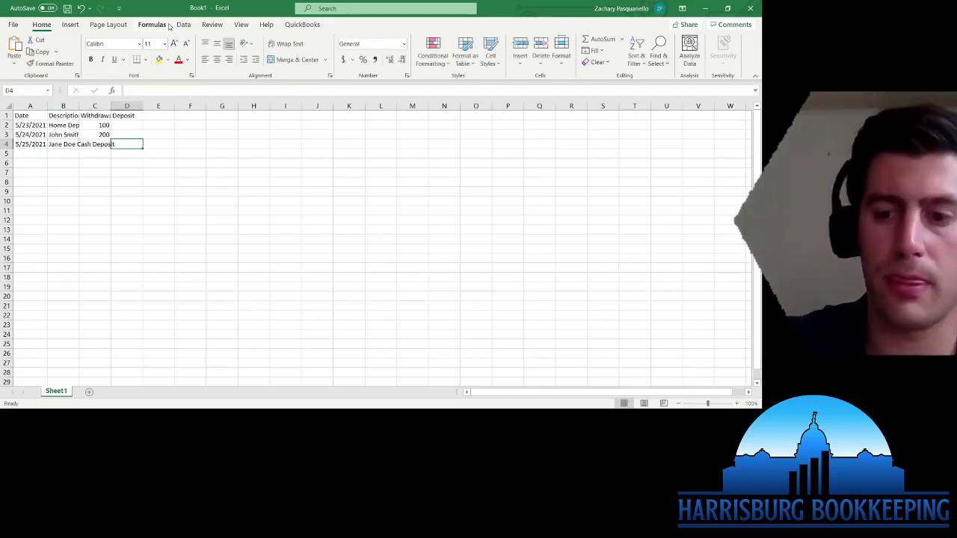
type("350")
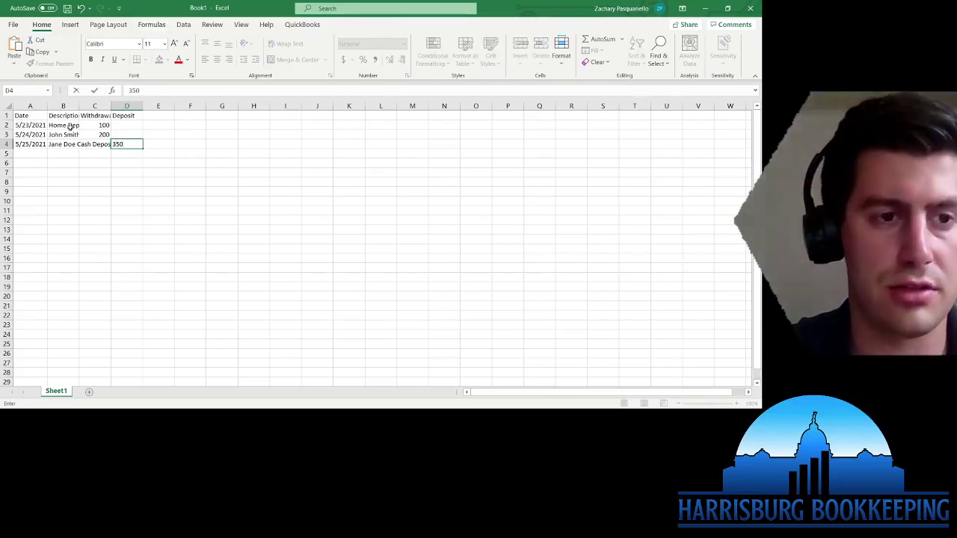
Step: AutoFit the column widths of the whole transaction table to its contents
left_click(32, 115)
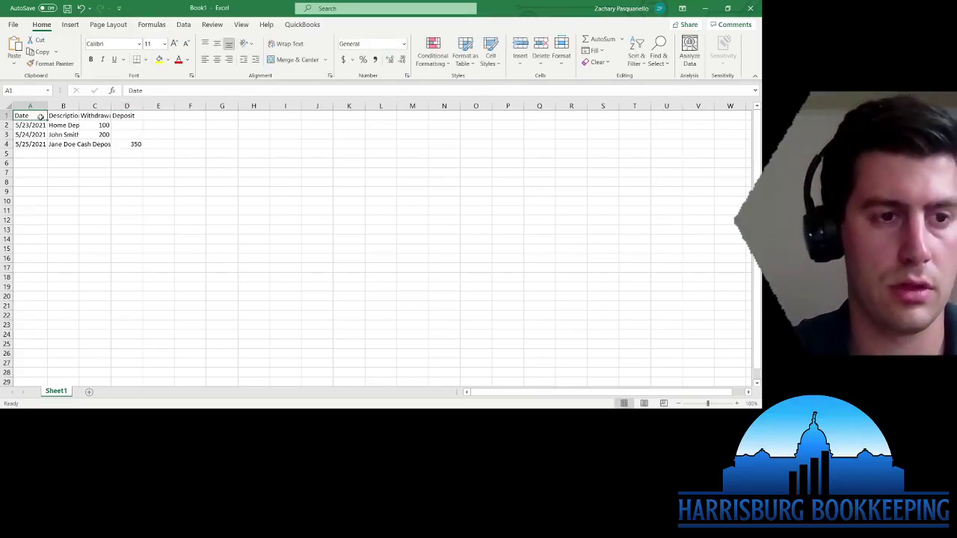
key("ctrl+a")
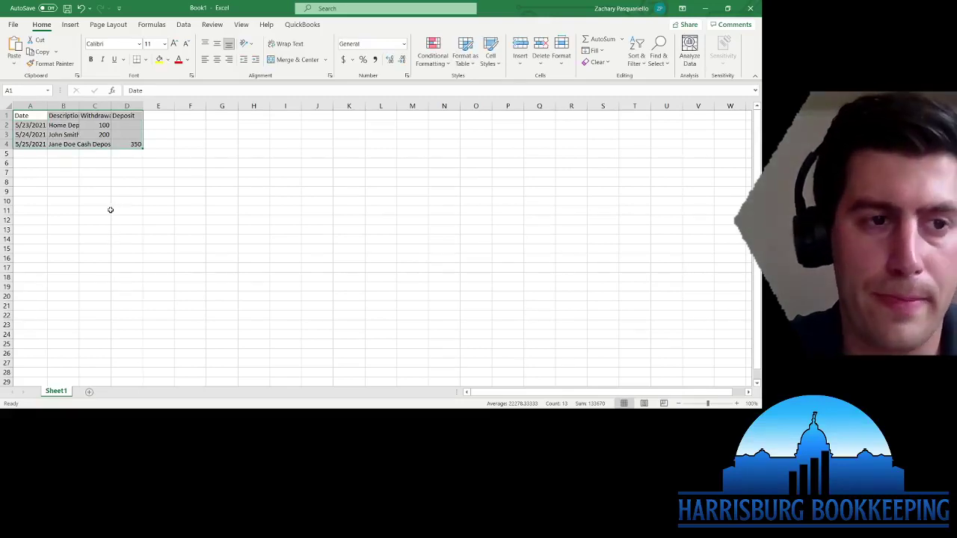
key("alt+h")
key("o")
key("i")
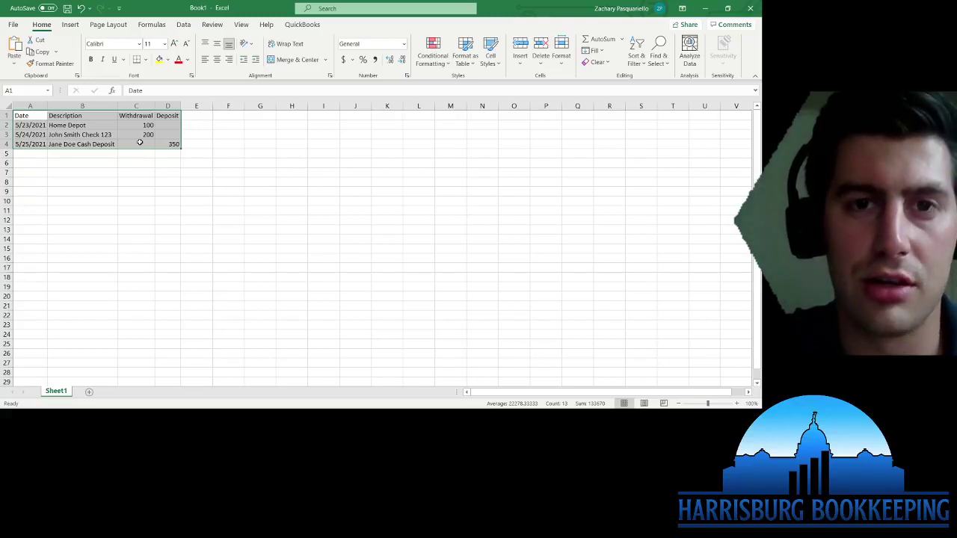
left_click(76, 116)
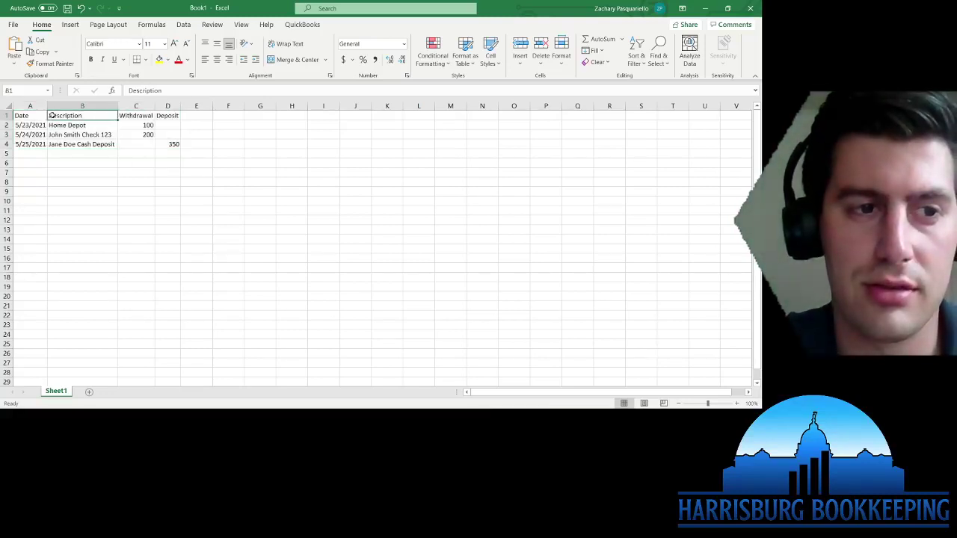
left_click(39, 115)
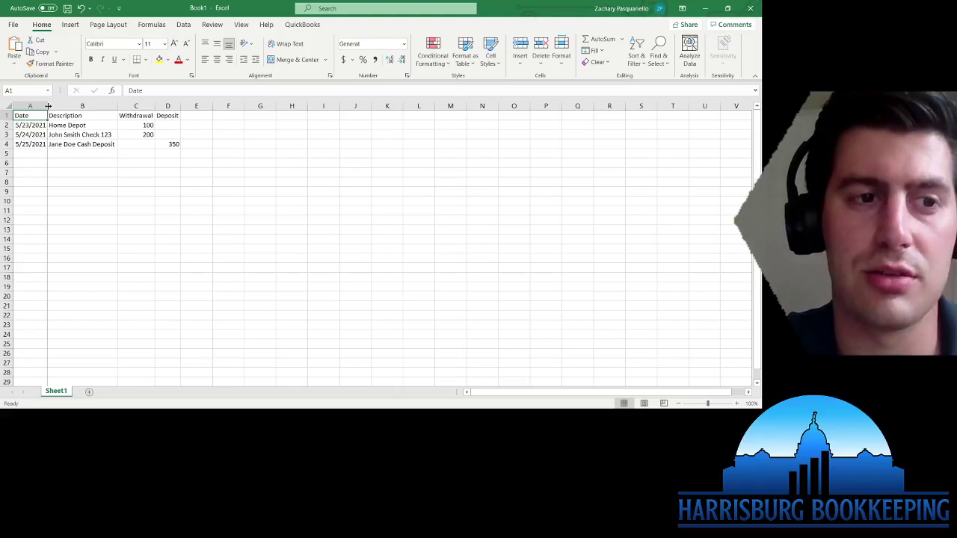
left_click(177, 109)
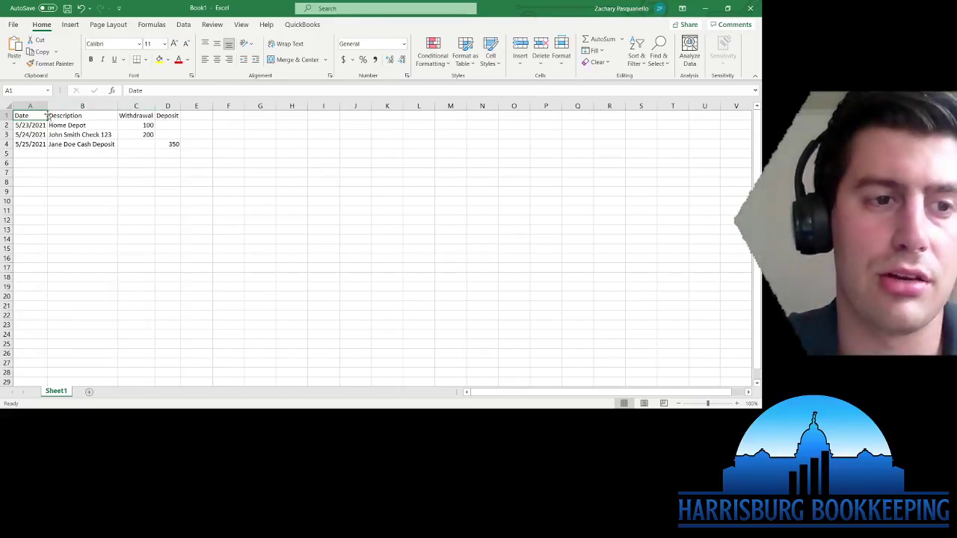
left_click_drag(39, 115, 166, 144)
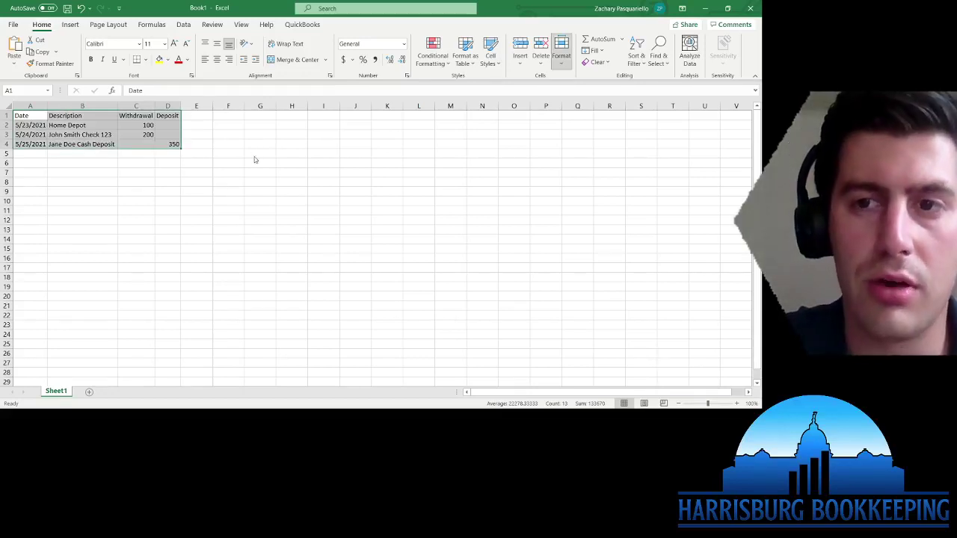
left_click(203, 144)
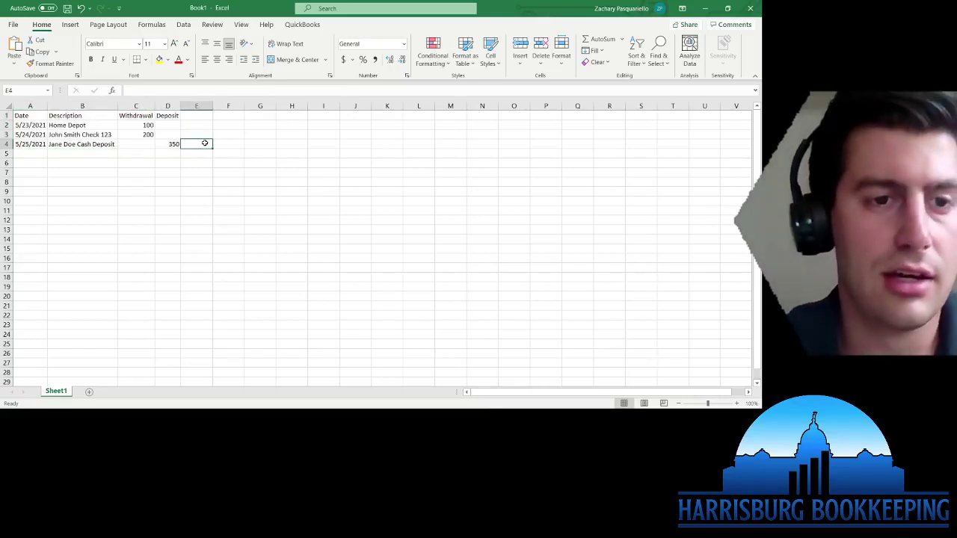
mouse_move(171, 143)
left_mouse_down()
mouse_move(11, 115)
mouse_move(66, 117)
mouse_move(171, 143)
left_mouse_up()
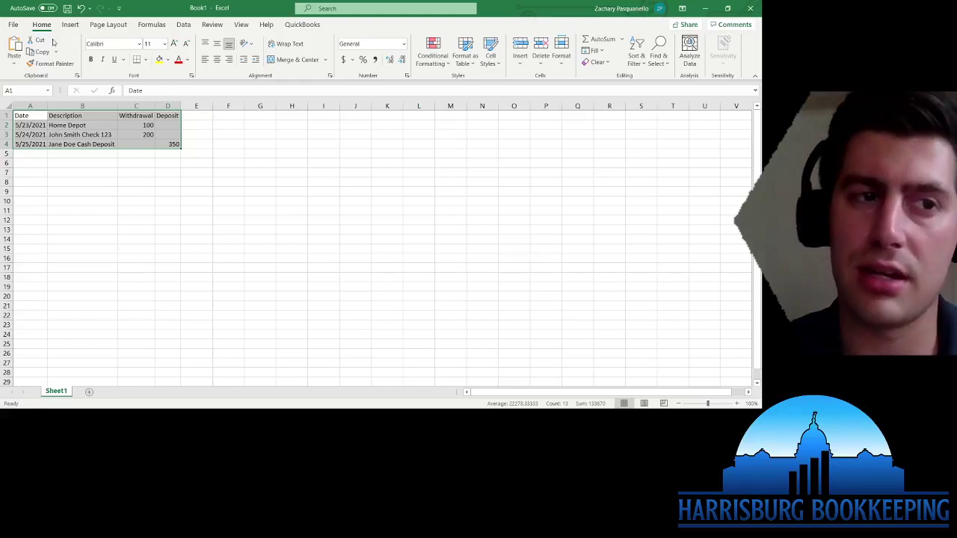
Step: Save the transaction workbook in CSV format under the file name Book1
left_click(15, 25)
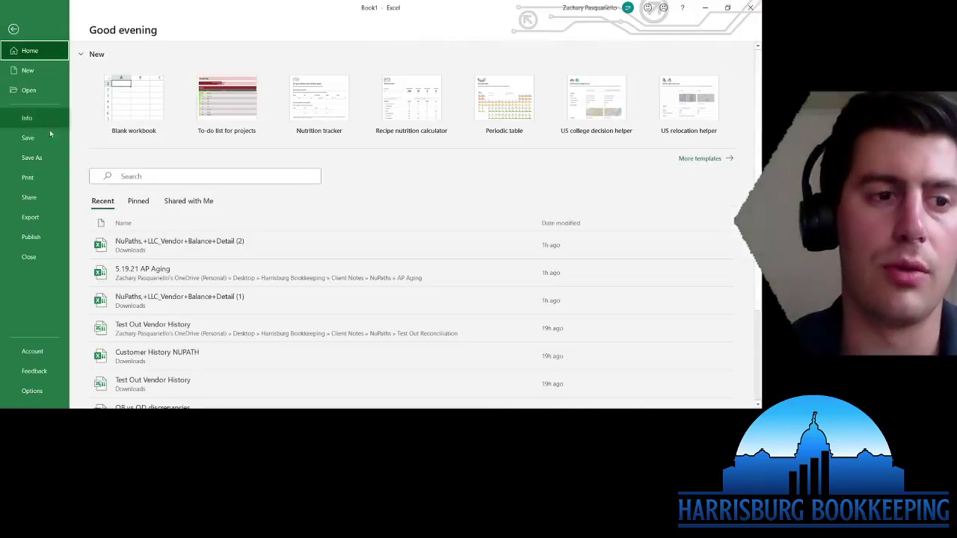
left_click(37, 158)
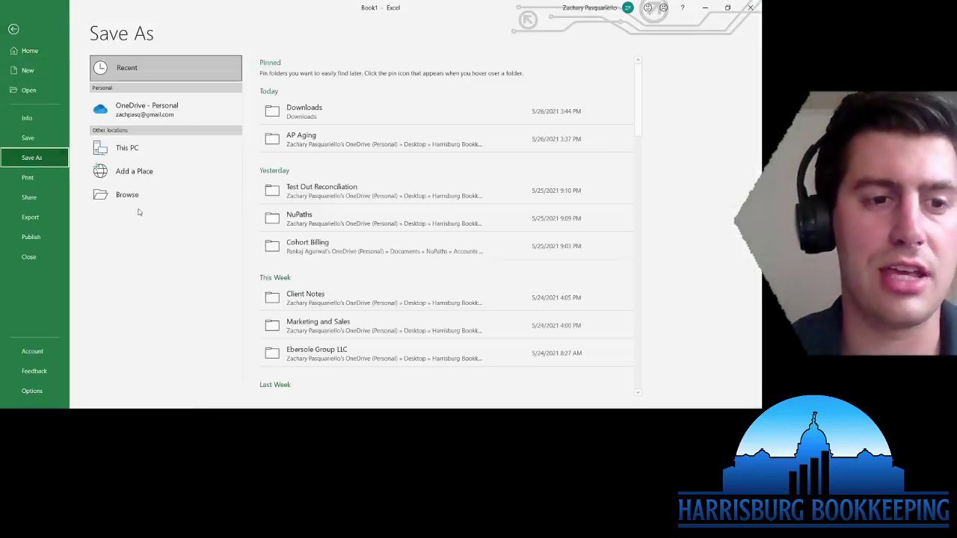
left_click(165, 197)
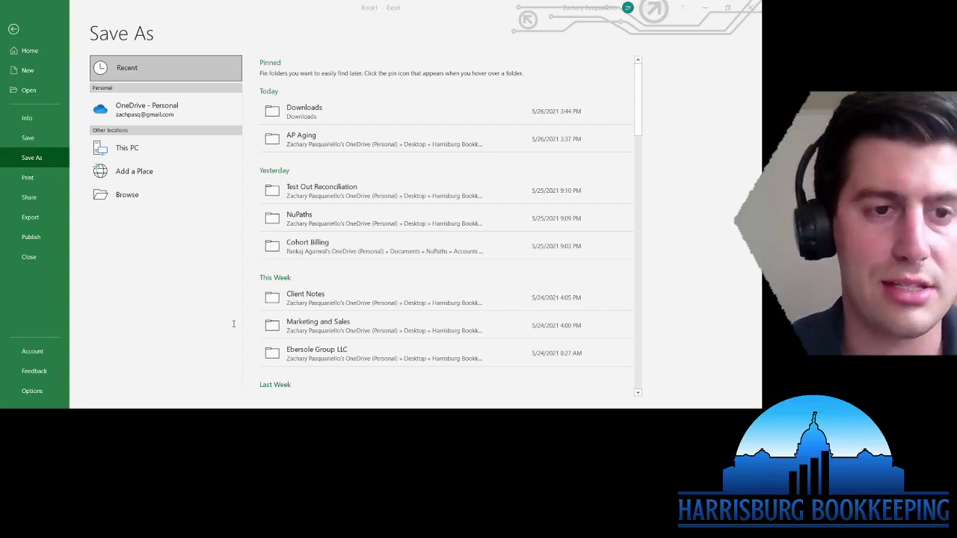
left_click(414, 349)
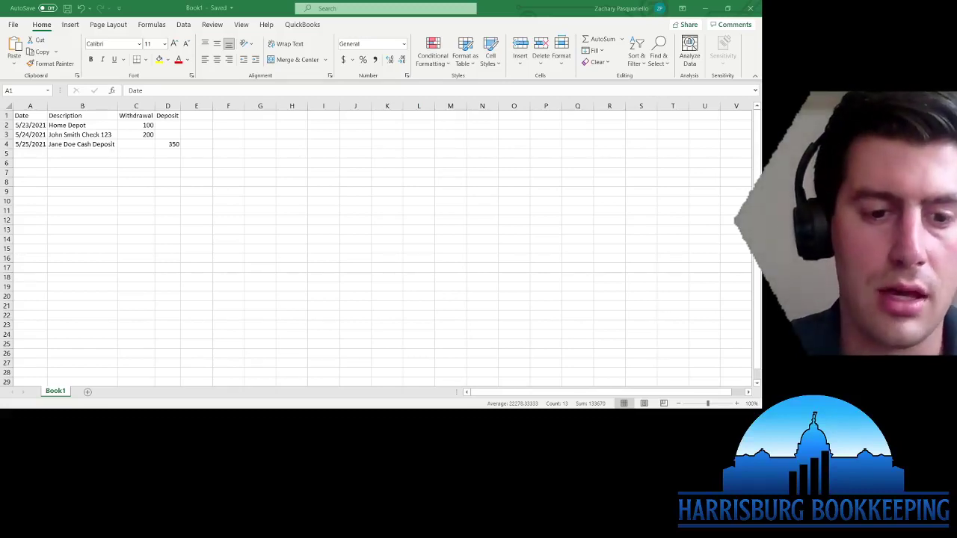
Step: Switch to QuickBooks Online in the browser and open the Banking page of the firm's own books
key("alt+Tab")
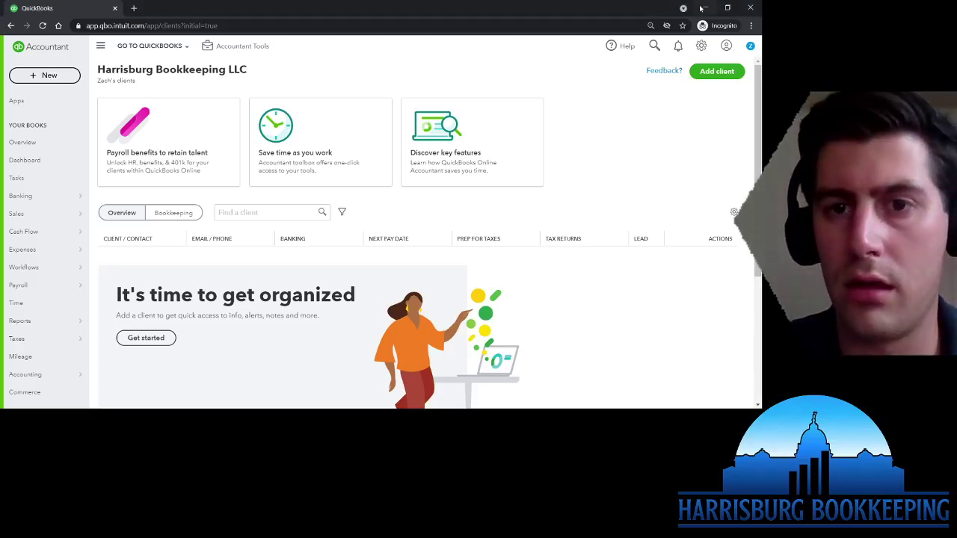
scroll(26, 214, "up", 2)
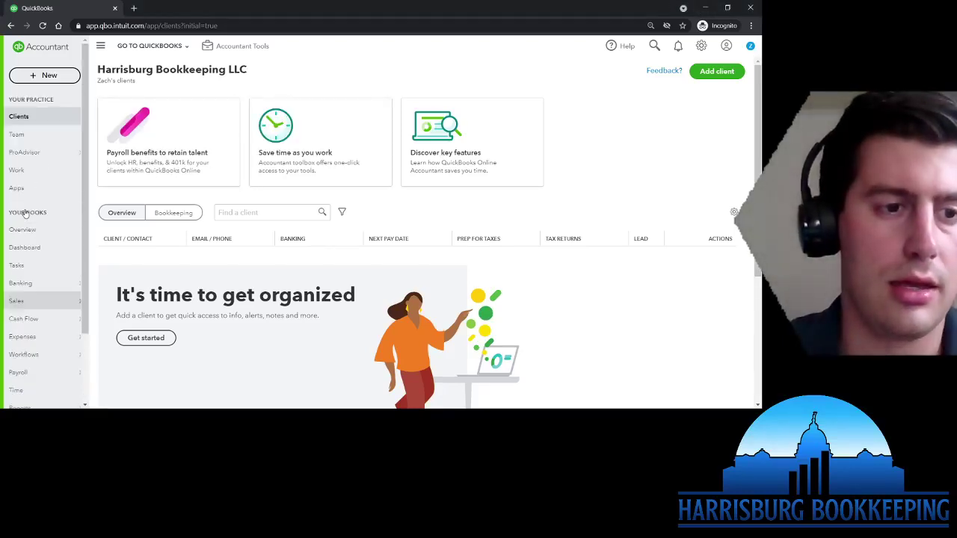
scroll(43, 213, "down", 3)
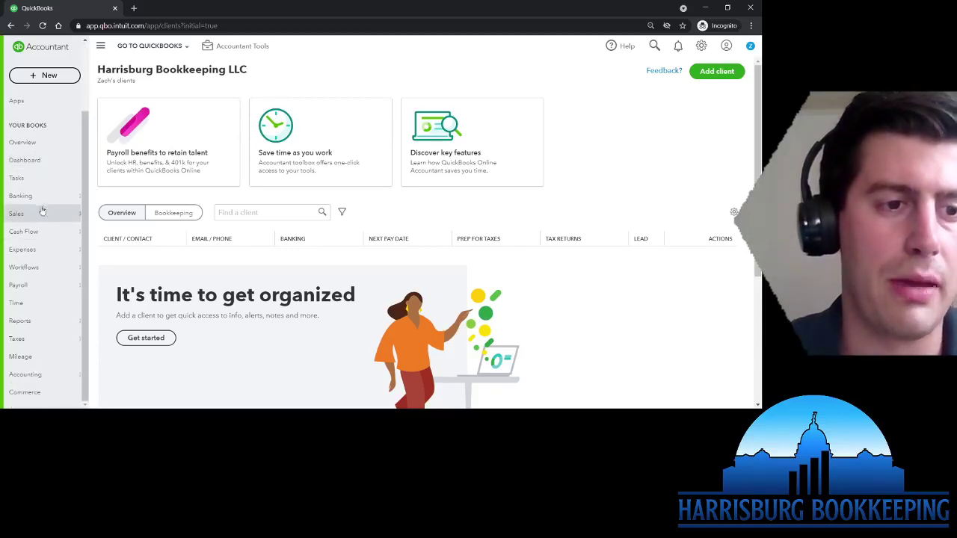
mouse_move(38, 197)
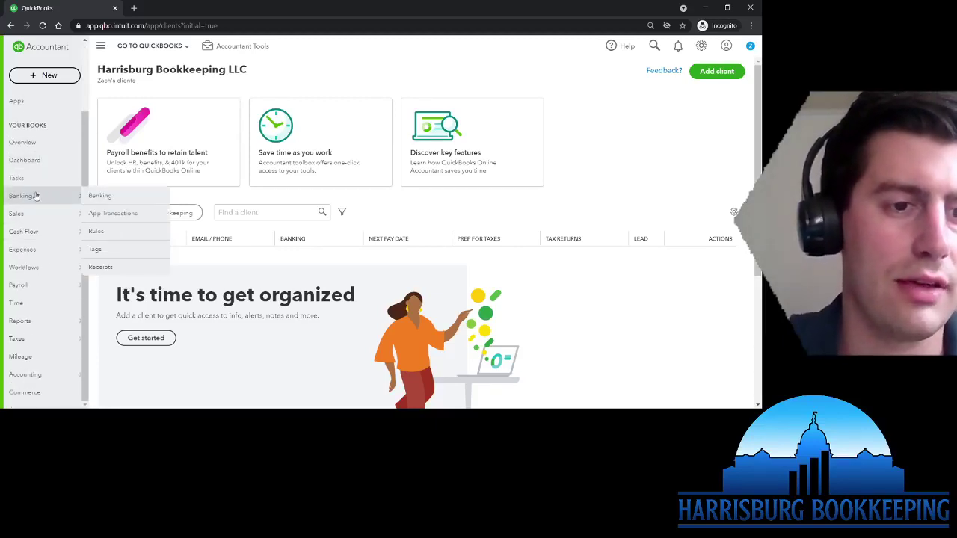
left_click(100, 196)
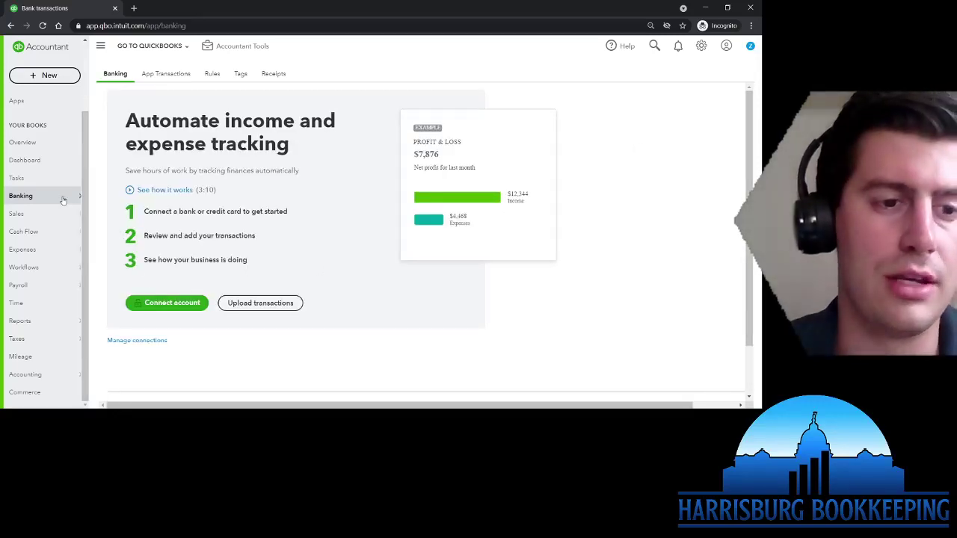
Step: Start a manual upload of bank transactions from a file instead of connecting a bank account
mouse_move(65, 199)
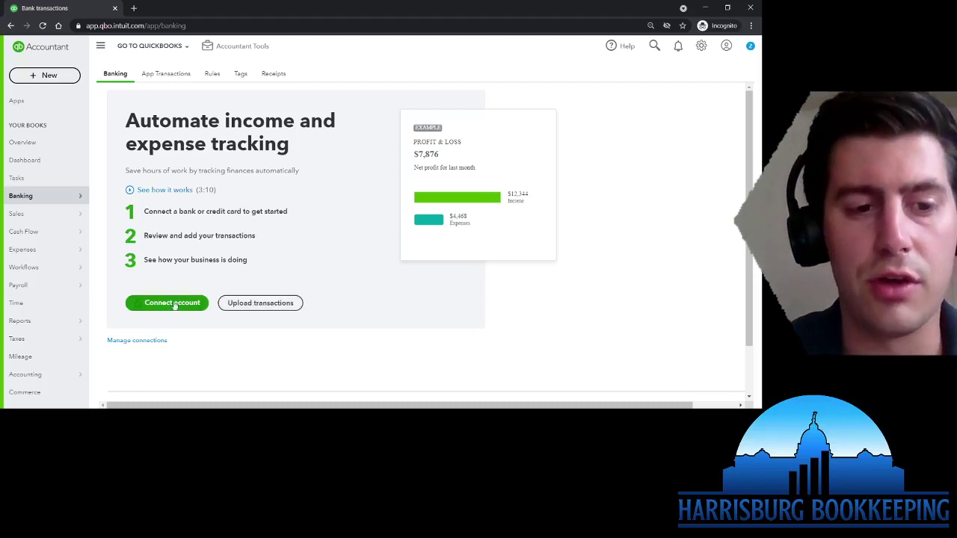
scroll(655, 282, "down", 1)
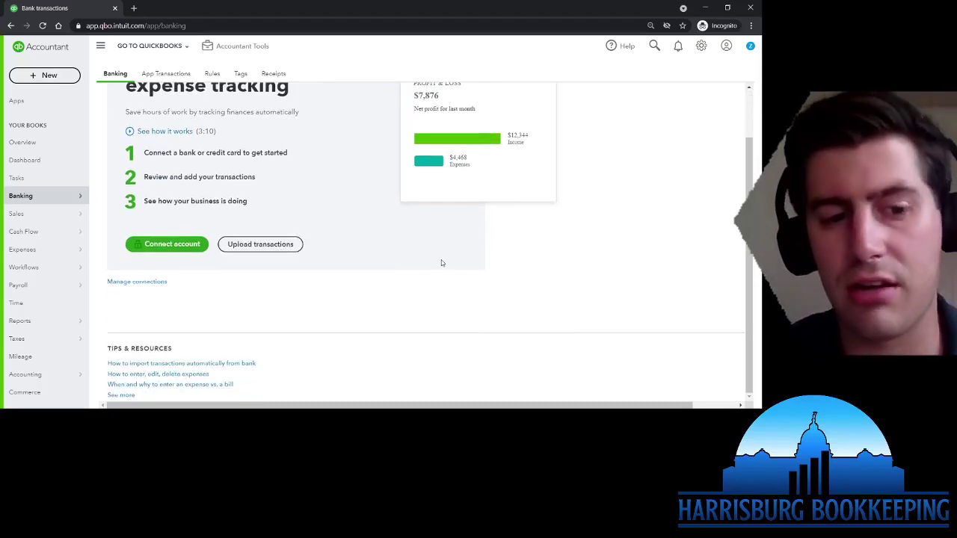
scroll(440, 262, "up", 1)
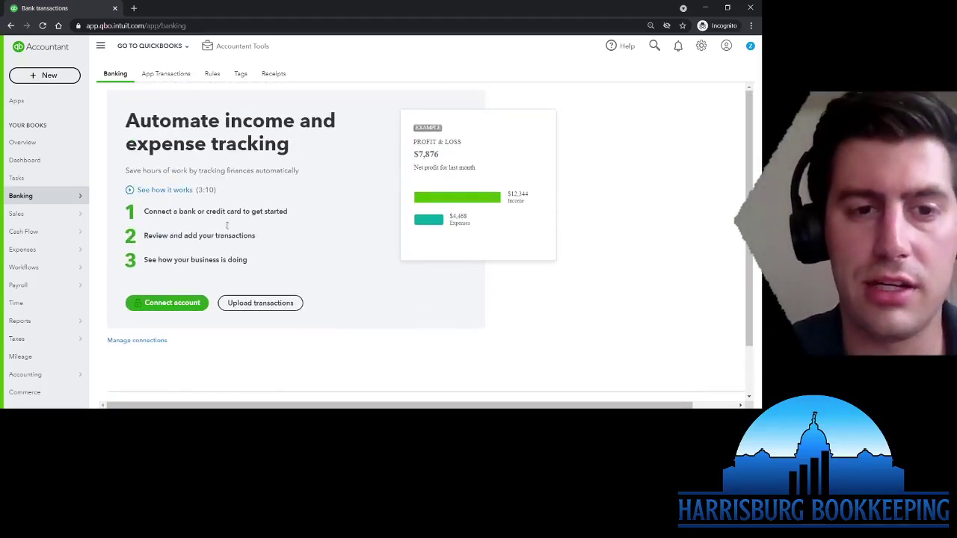
left_click(296, 304)
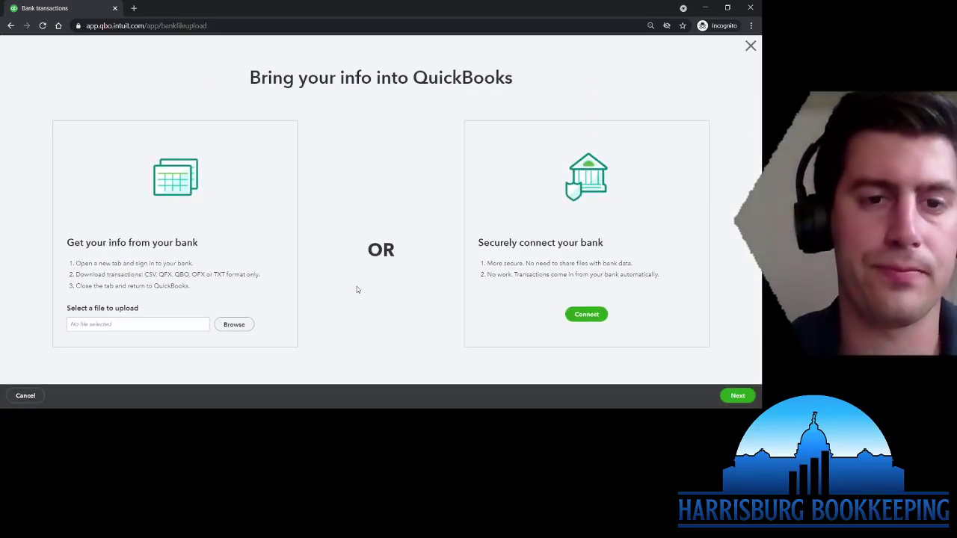
left_click_drag(249, 77, 598, 89)
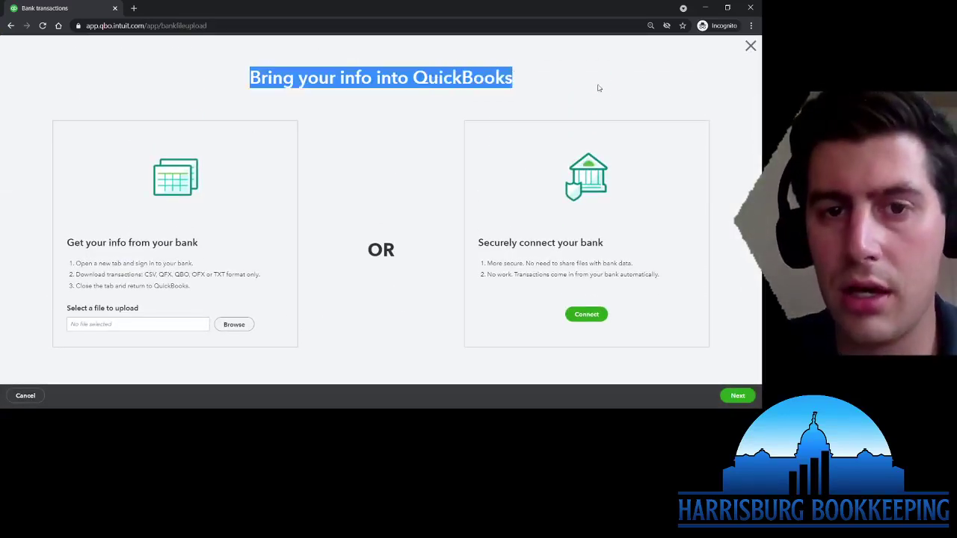
left_click(598, 88)
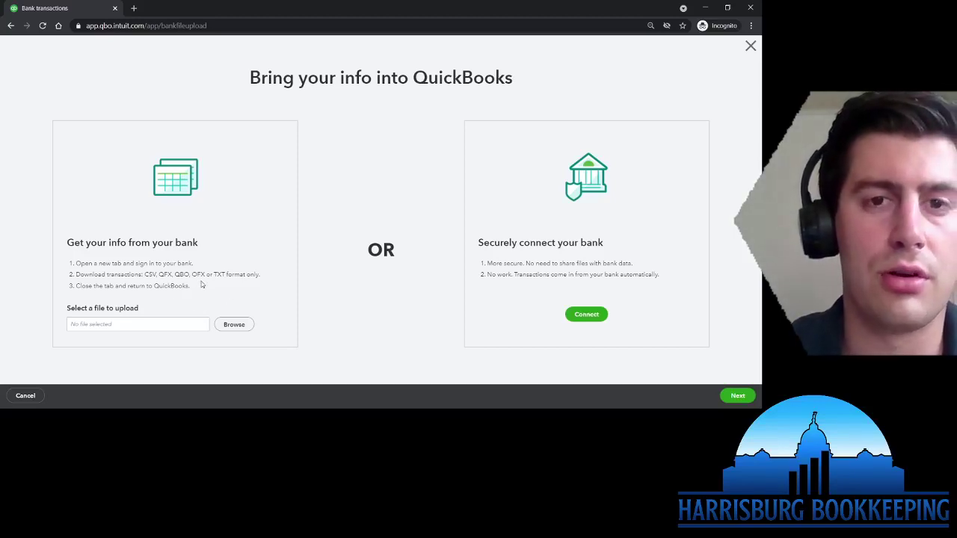
Step: Choose Book1.csv as the bank file to upload and continue to the account selection
left_click(232, 326)
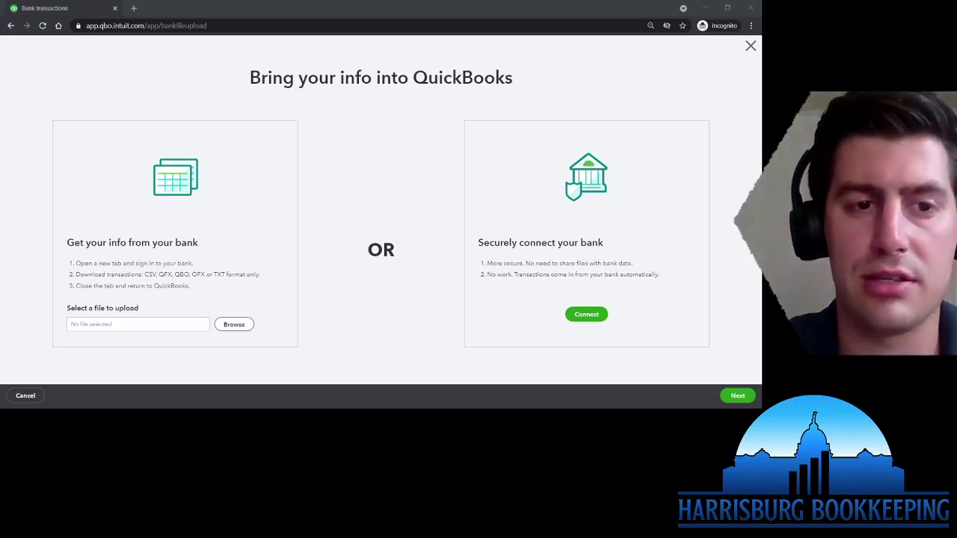
key("Return")
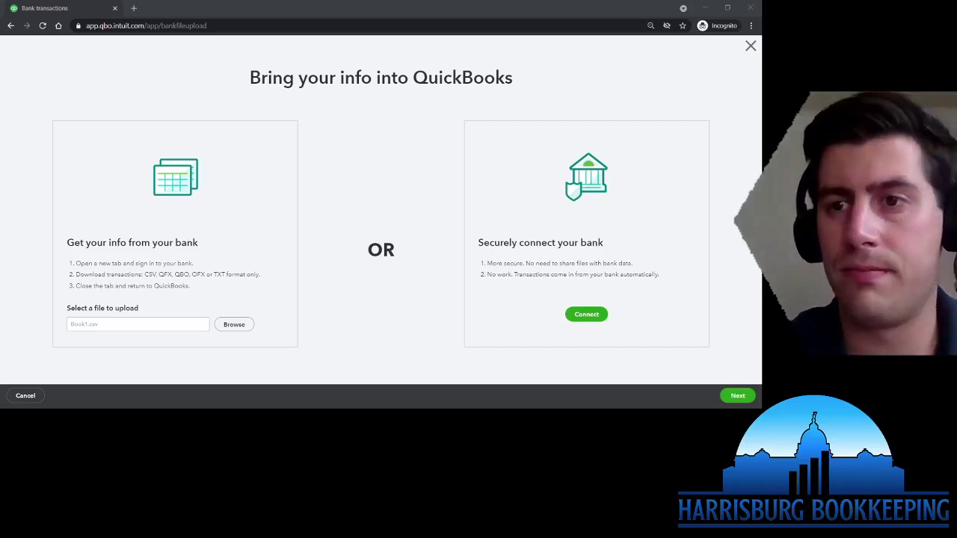
left_click(406, 243)
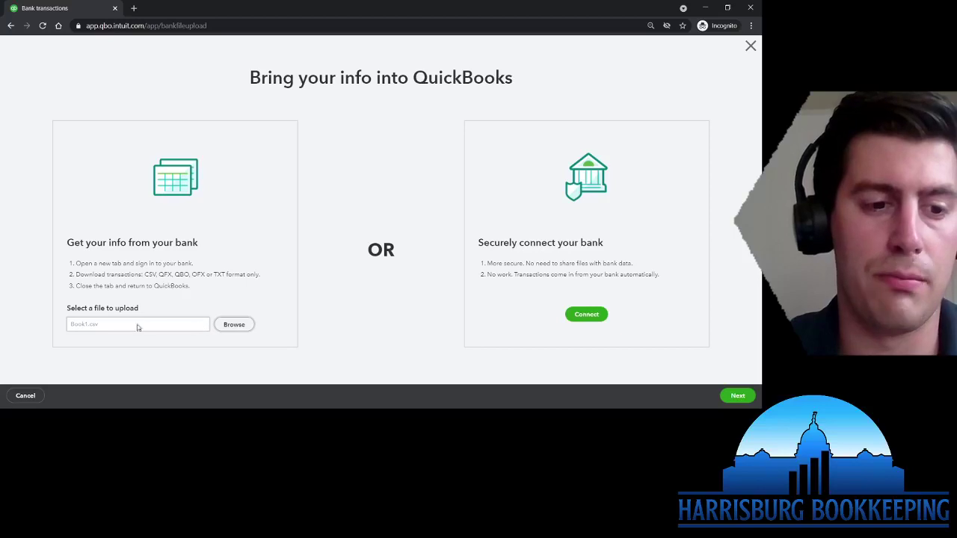
left_click(738, 397)
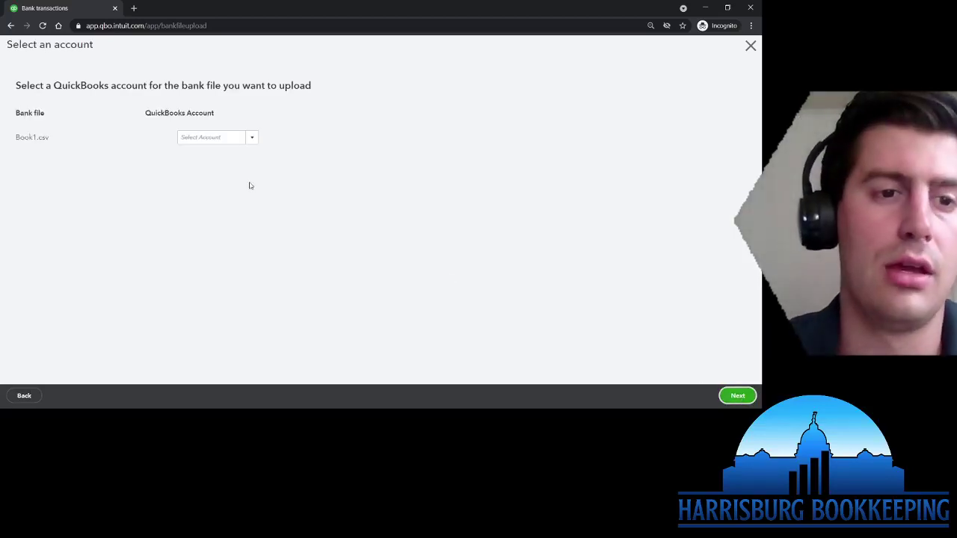
left_click(254, 139)
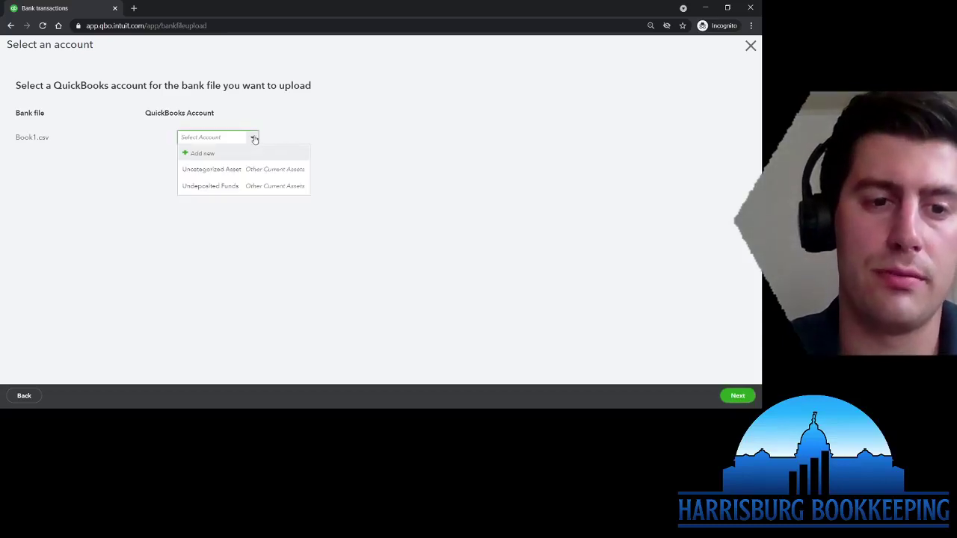
left_click(361, 143)
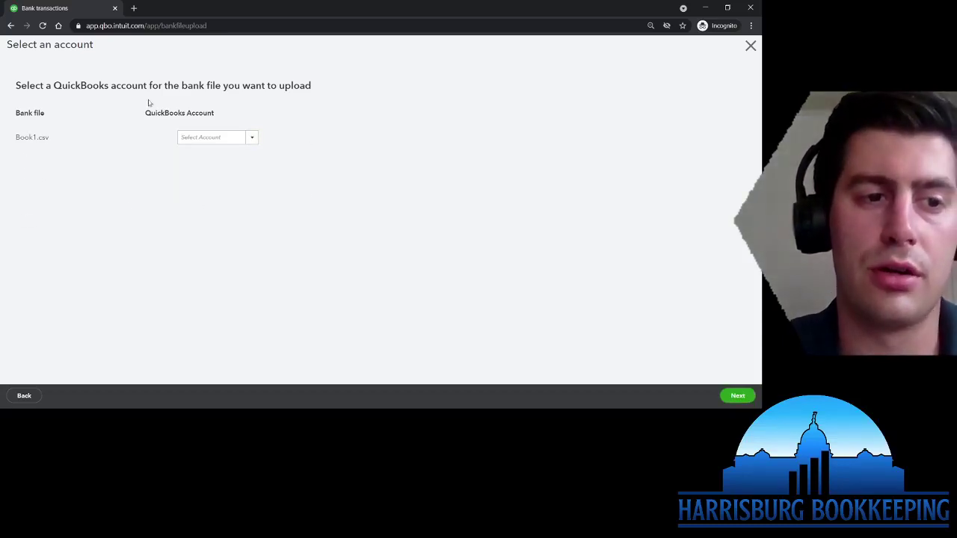
left_click(254, 139)
left_click(252, 139)
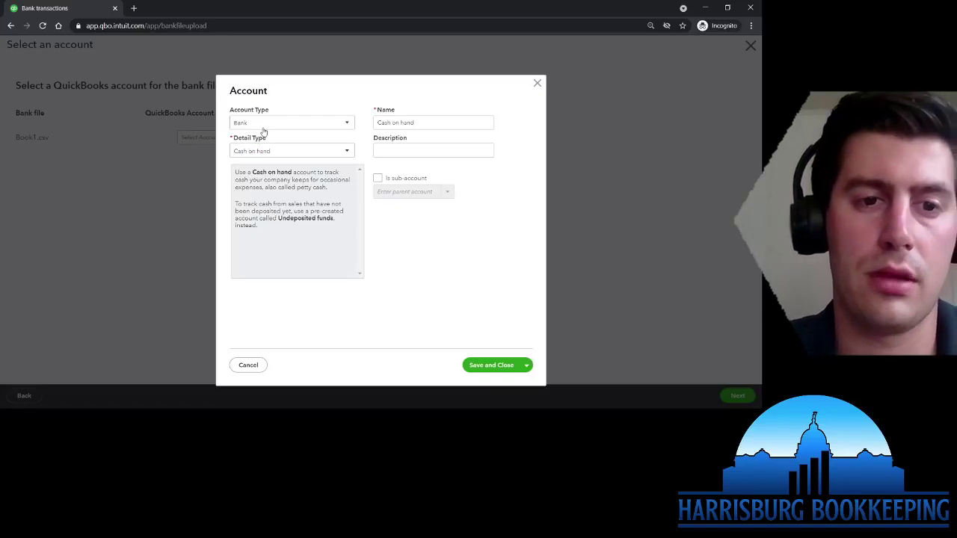
left_click(536, 85)
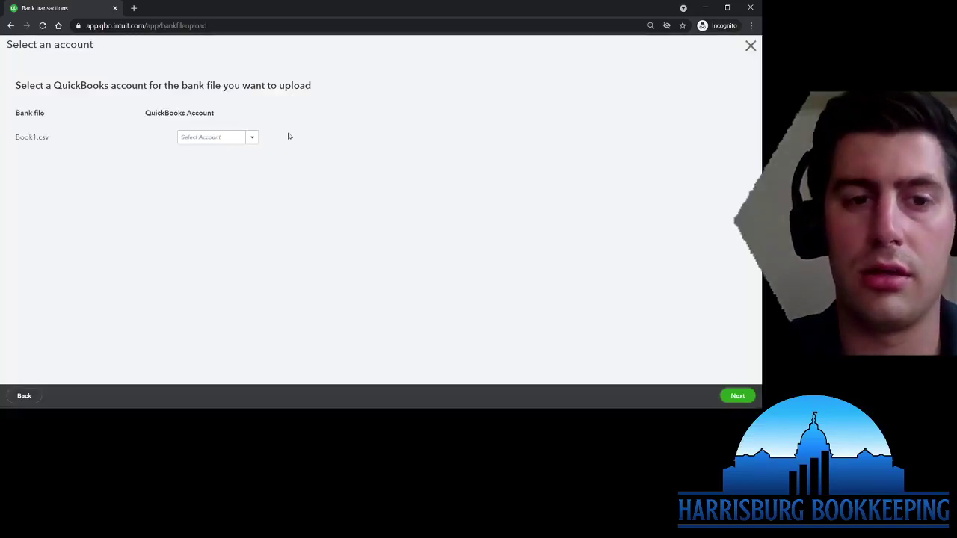
Step: Add a new QuickBooks account for Book1.csv, with account type Bank and detail type Checking
left_click(244, 140)
left_click(217, 155)
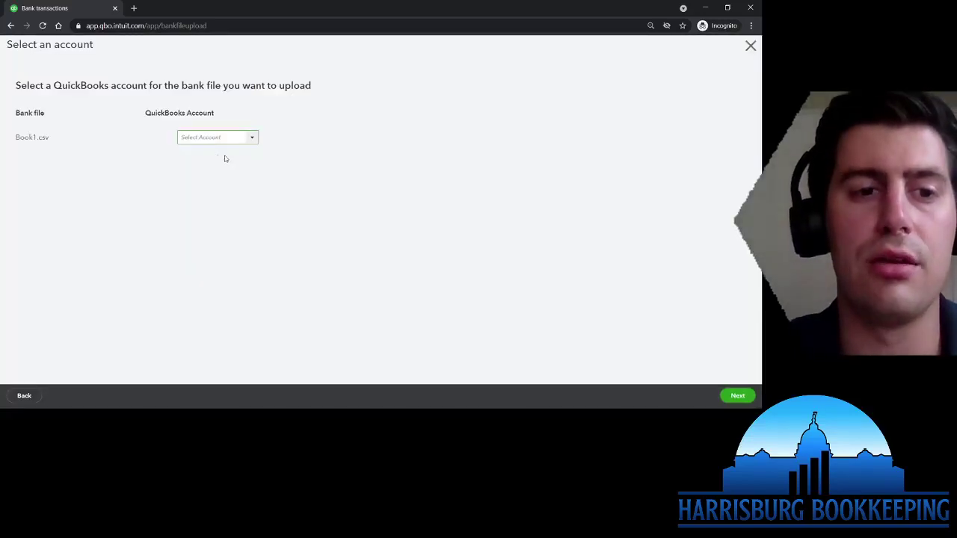
left_click(291, 123)
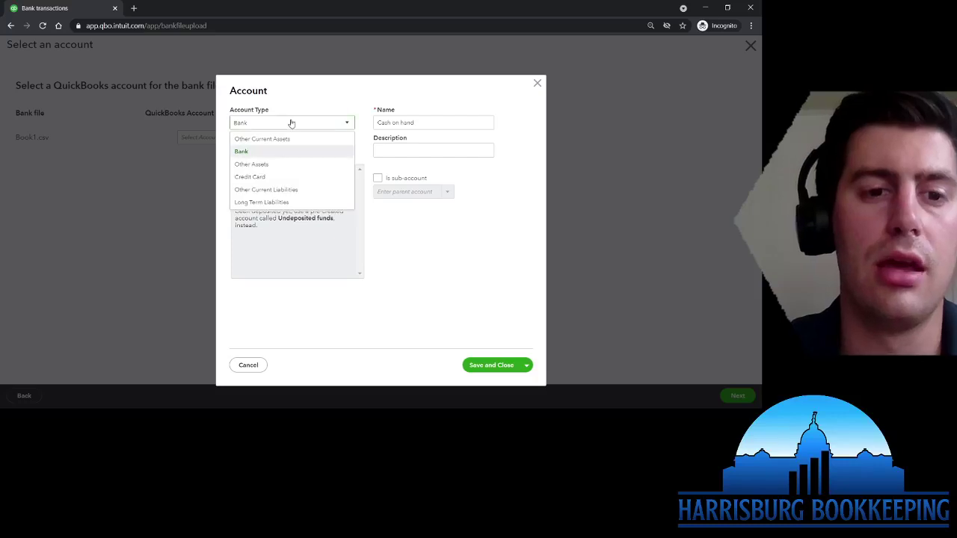
left_click(284, 176)
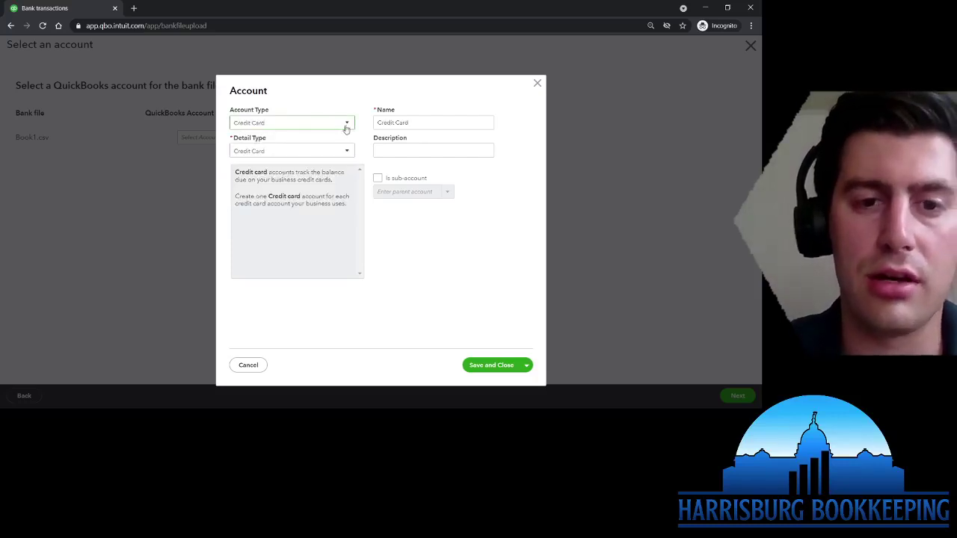
left_click(345, 125)
left_click(302, 152)
left_click(293, 153)
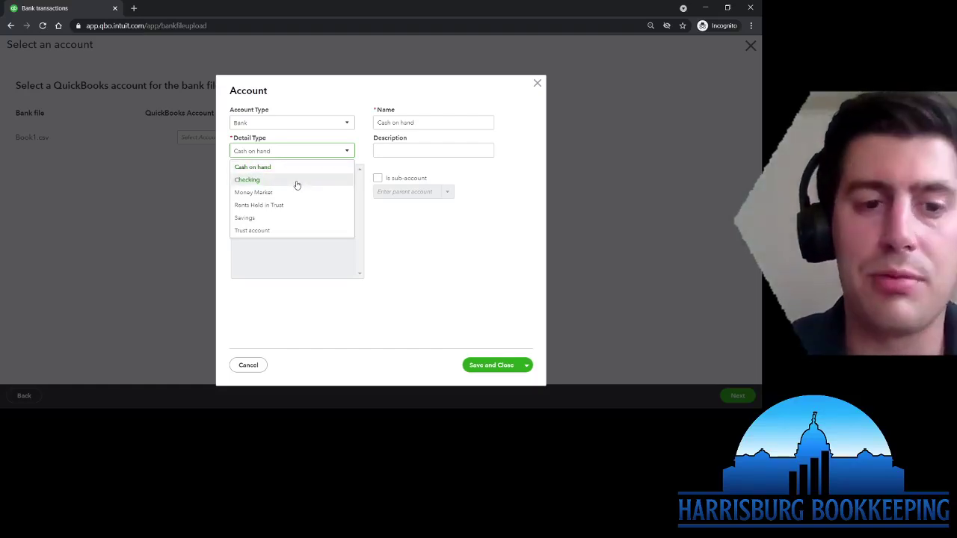
left_click(297, 181)
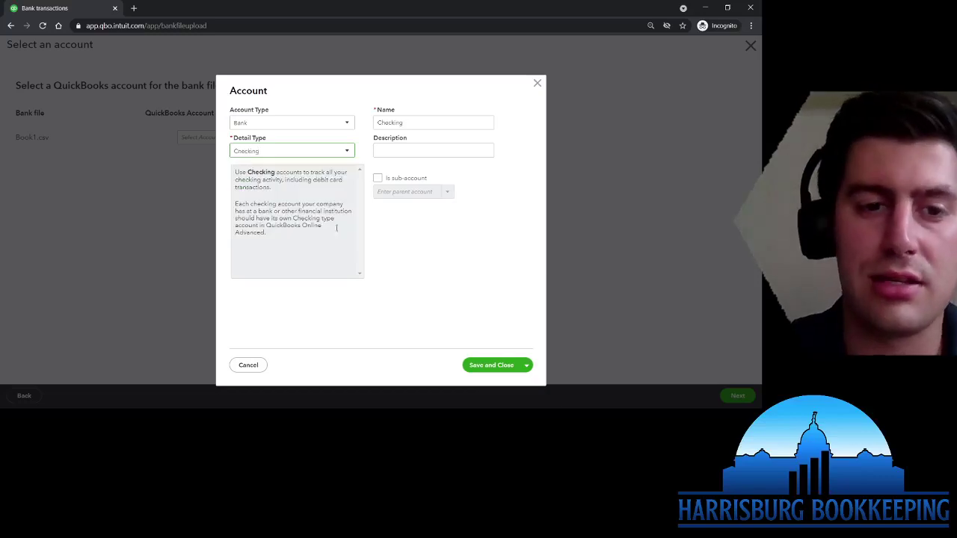
left_click(373, 254)
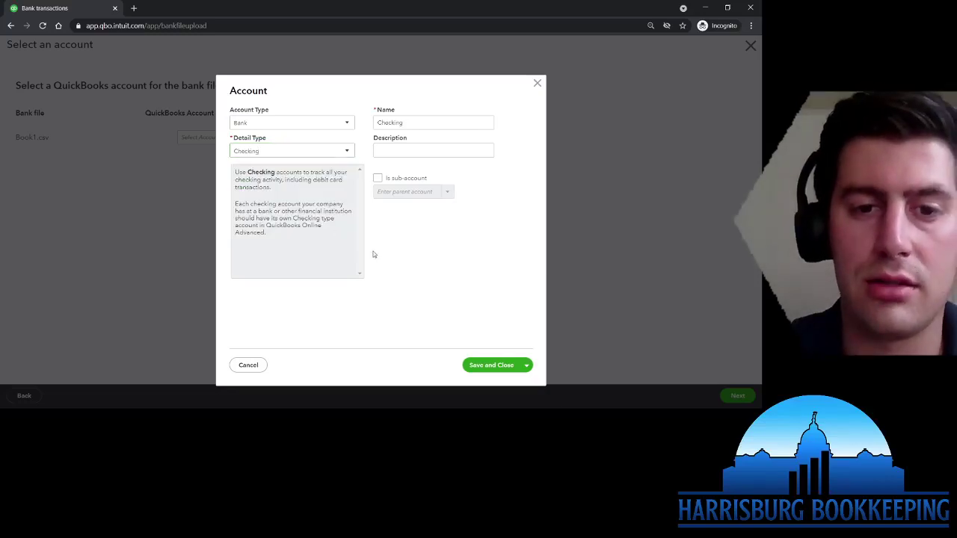
Step: Keep Checking as the detail type and name the new account Wells Fargo followed by its last four account digits
left_click(342, 153)
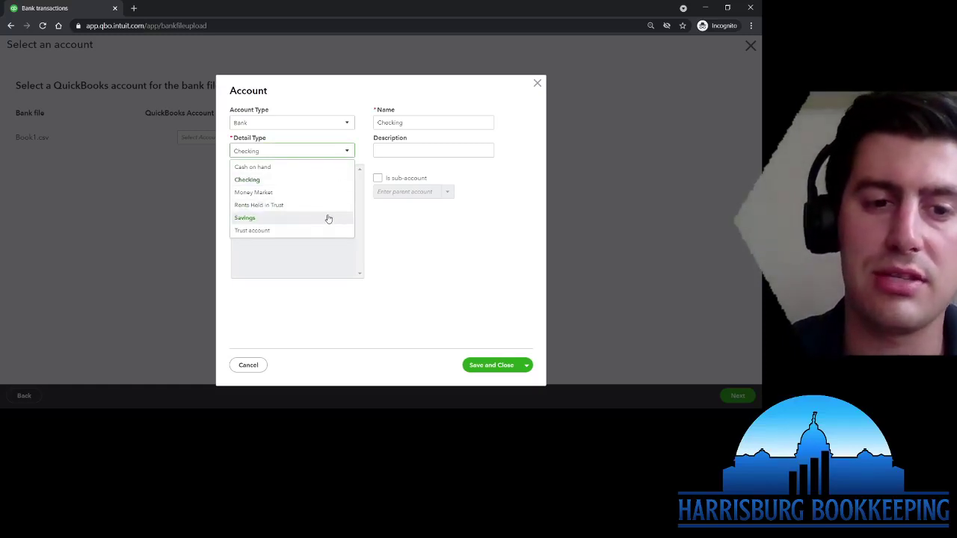
left_click(324, 179)
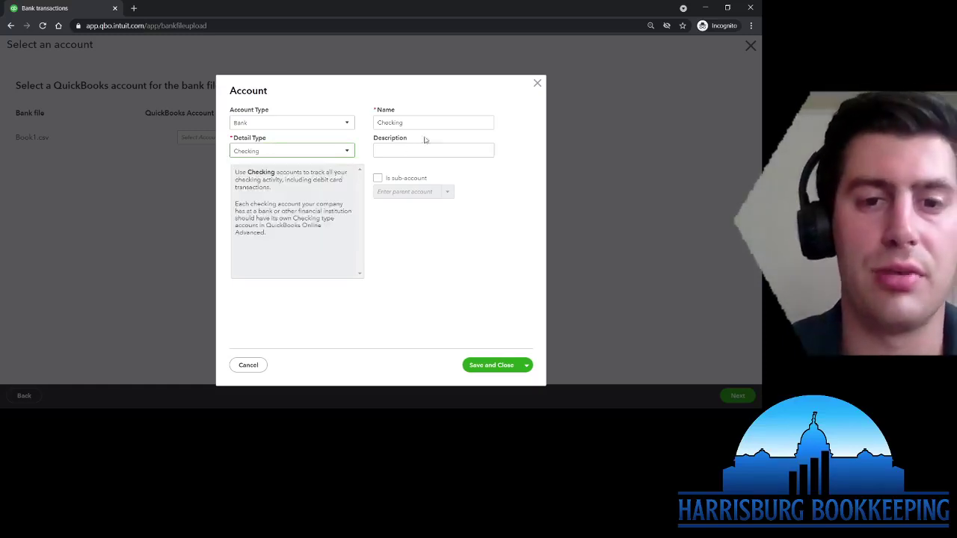
double_click(439, 121)
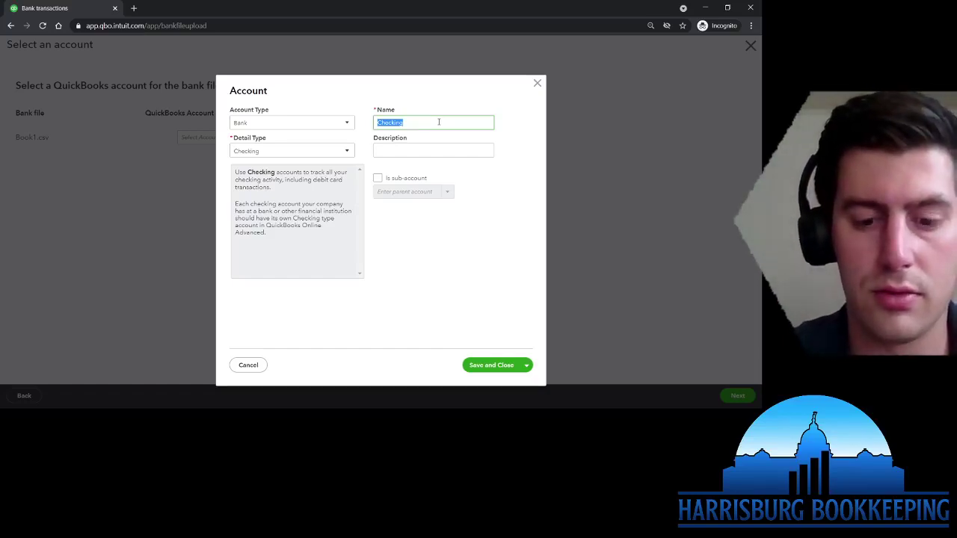
type("Wells")
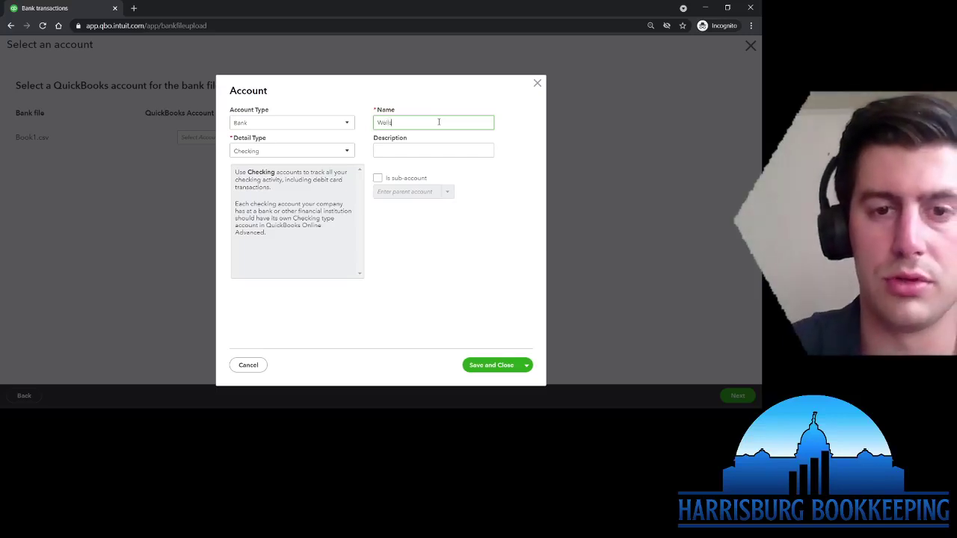
type(" Fargo")
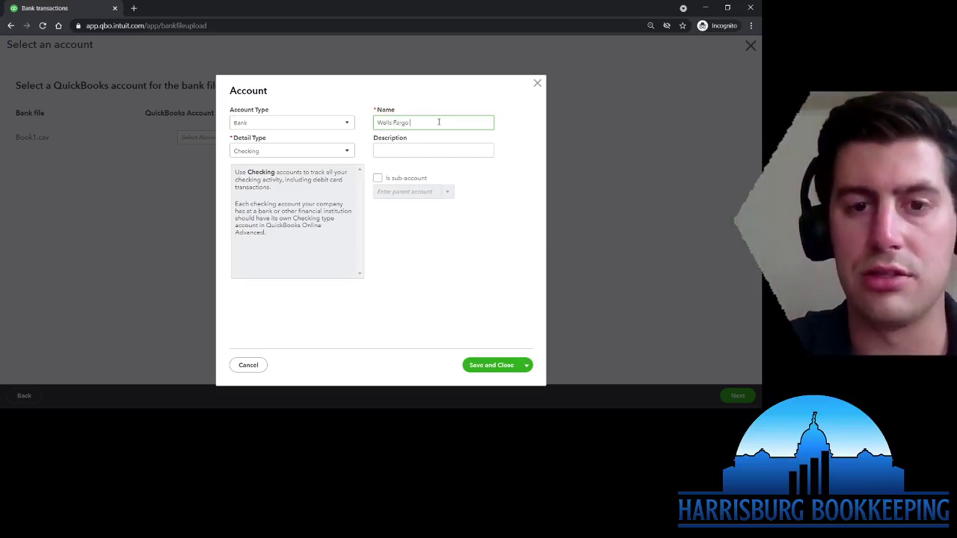
type(" 952")
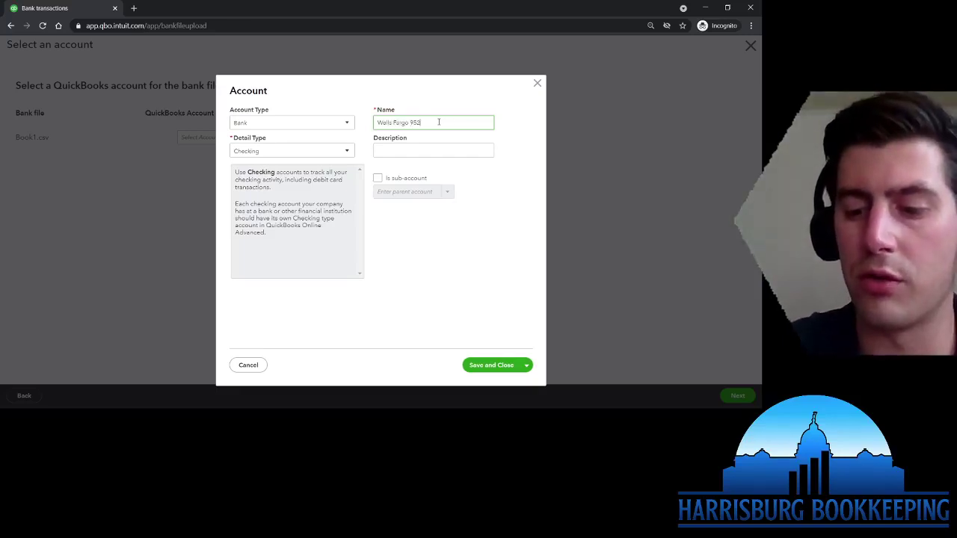
type("8")
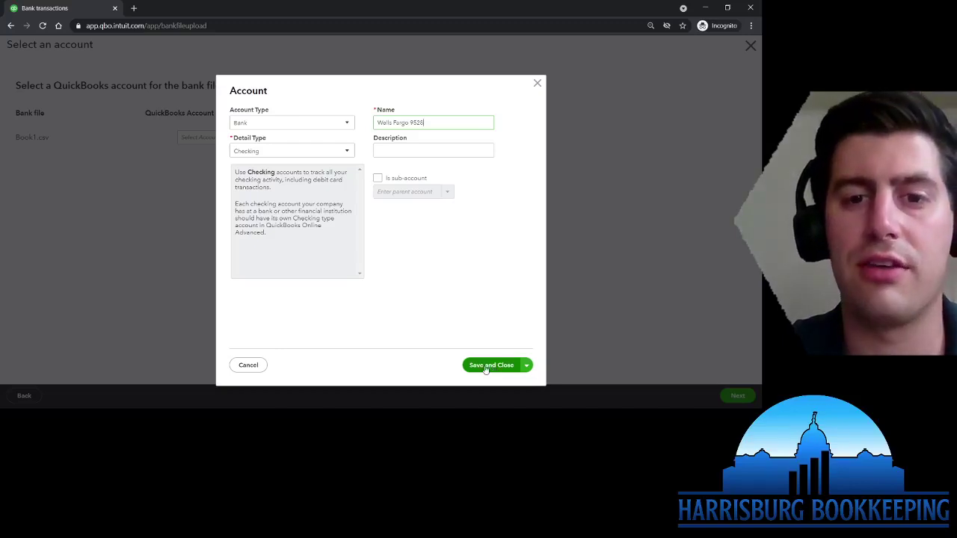
Step: Reselect Bank as the account type and Checking as the detail type for the Wells Fargo account
left_click(282, 122)
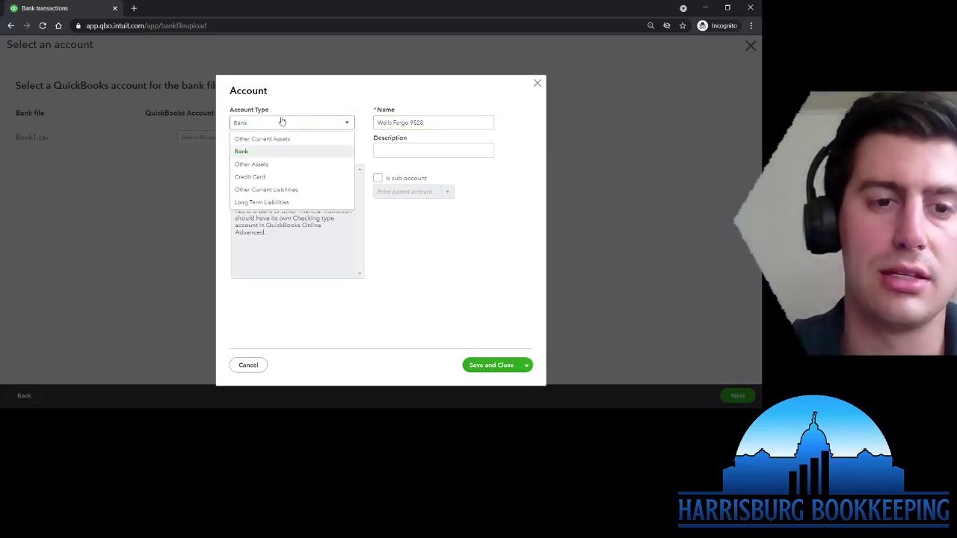
left_click(256, 151)
left_click(274, 150)
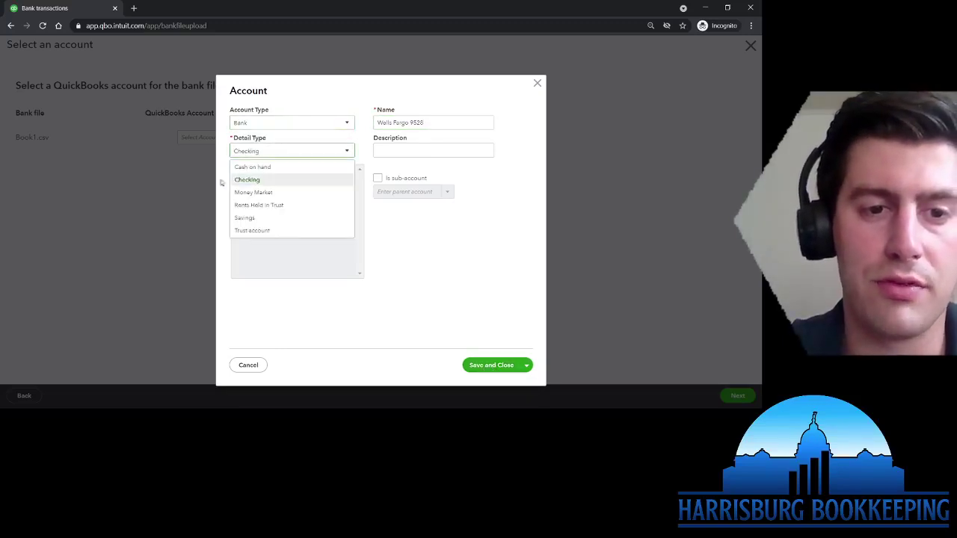
left_click(266, 180)
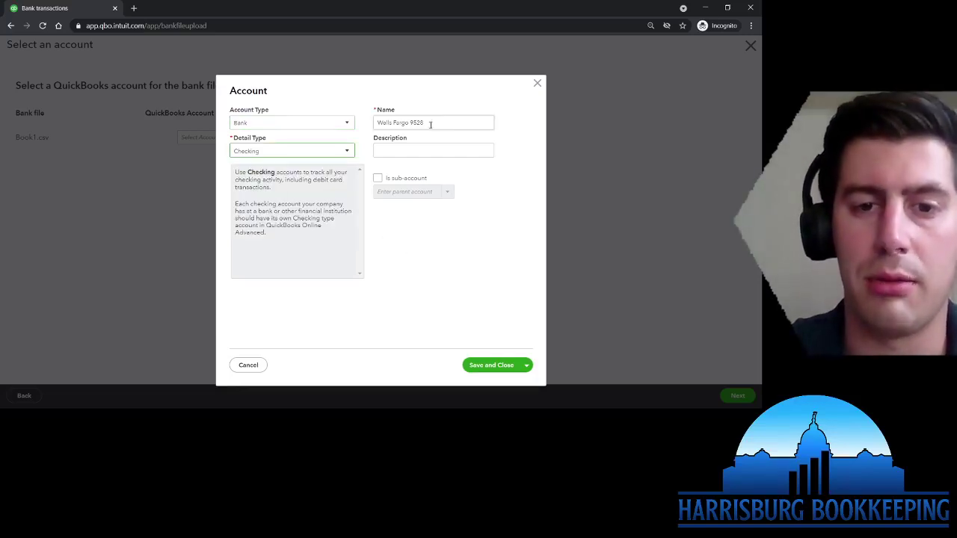
left_click(378, 179)
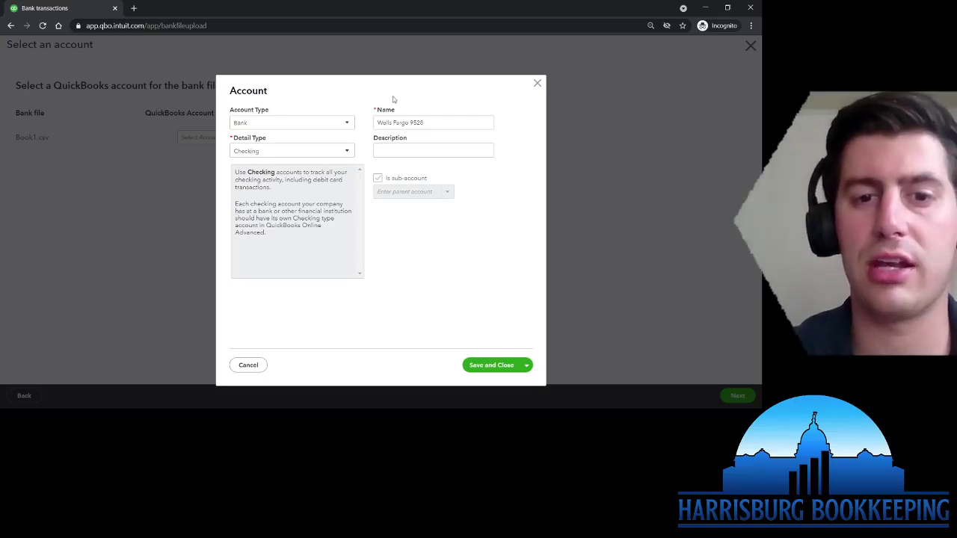
left_click(439, 124)
left_click(439, 125)
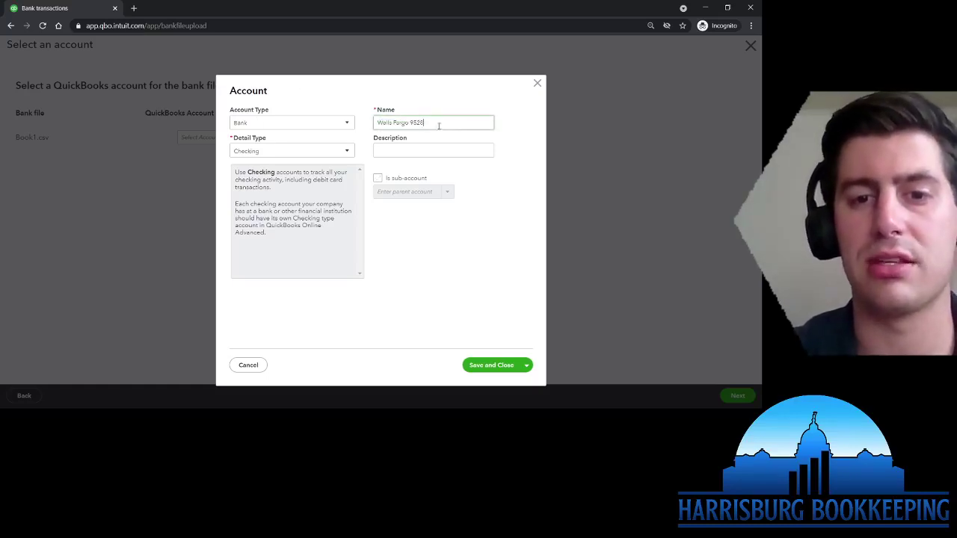
left_click(436, 255)
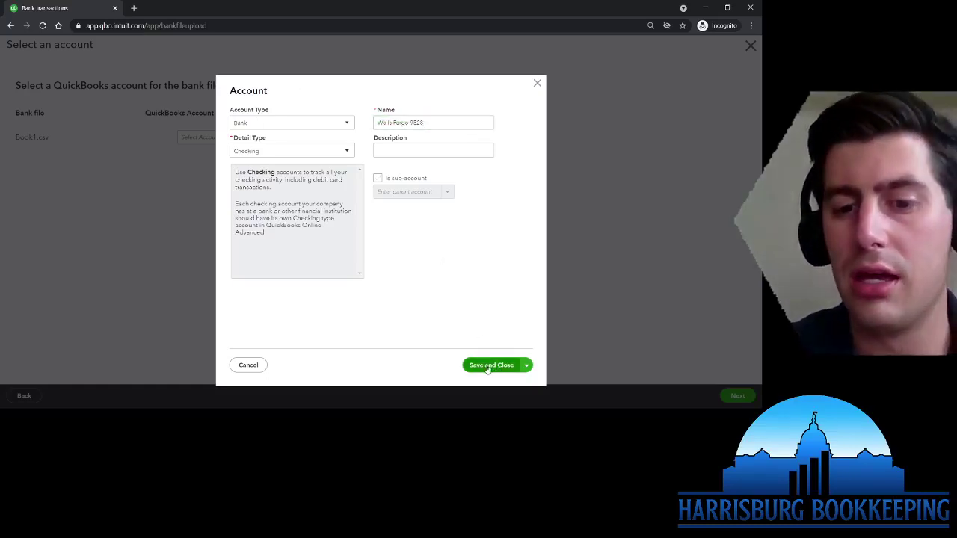
Step: Save the new Wells Fargo account for Book1.csv and continue to the column mapping
left_click(525, 366)
left_click(489, 365)
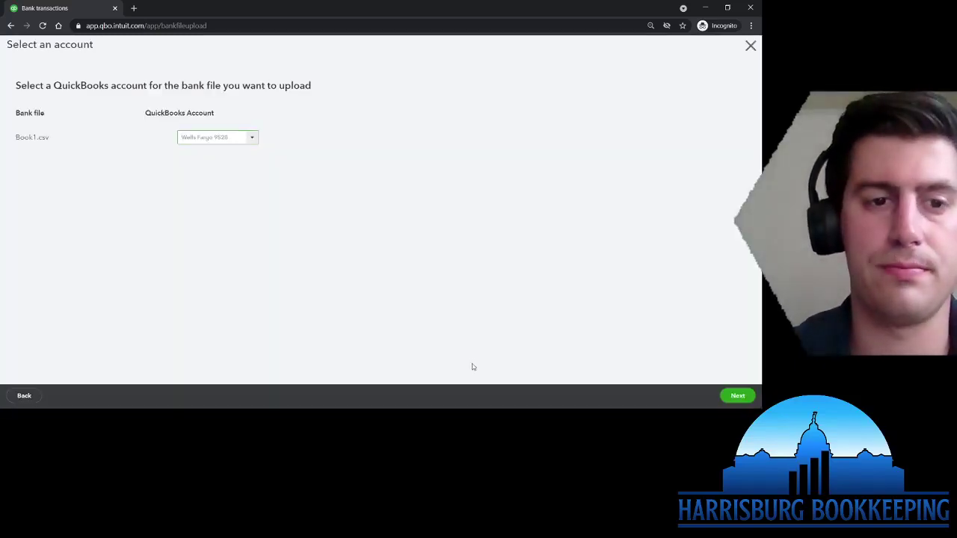
left_click(739, 397)
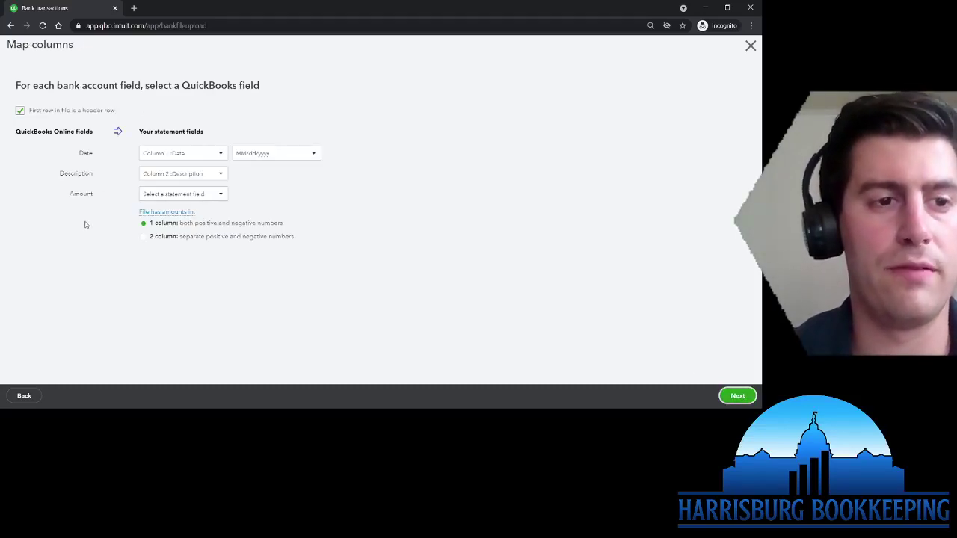
Step: Switch the header-row setting for the file's first row off and back on
left_click(19, 111)
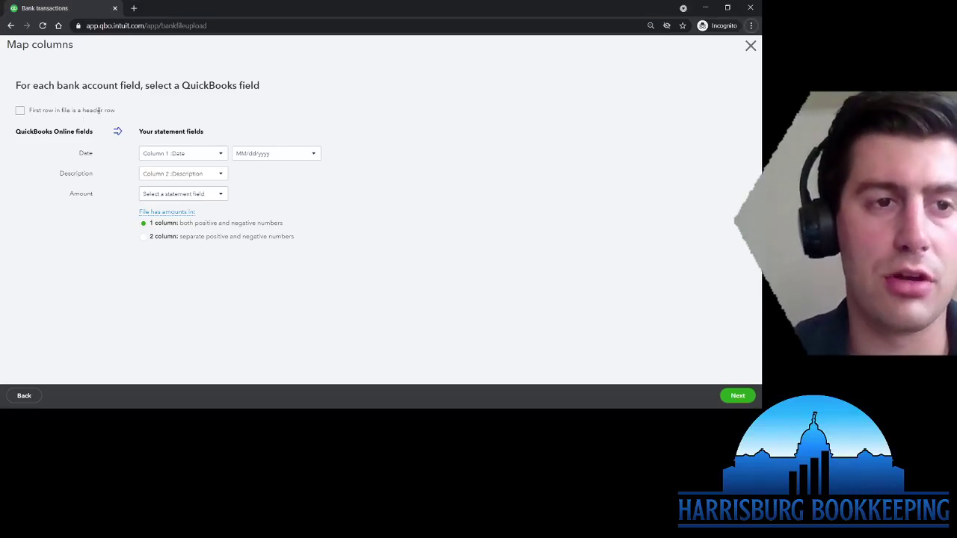
left_click(19, 112)
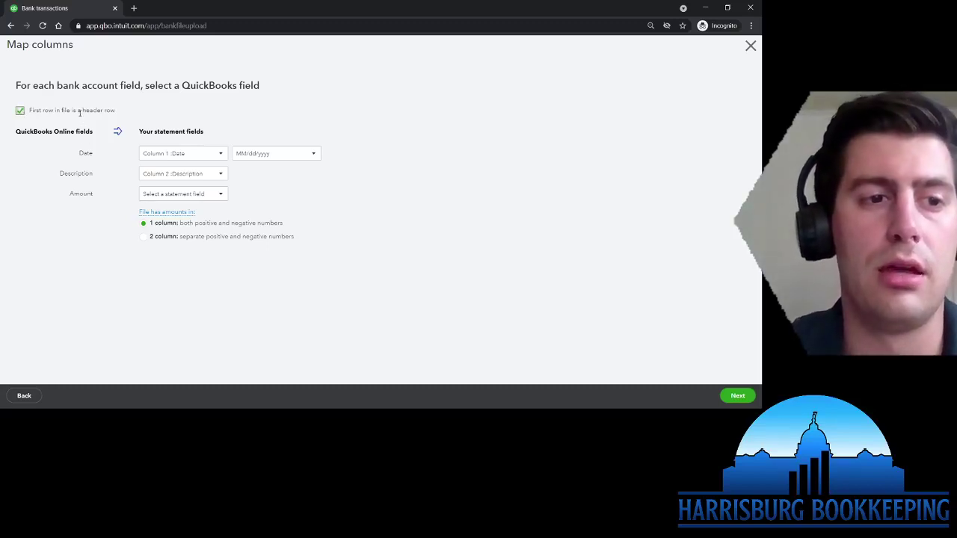
left_click(23, 115)
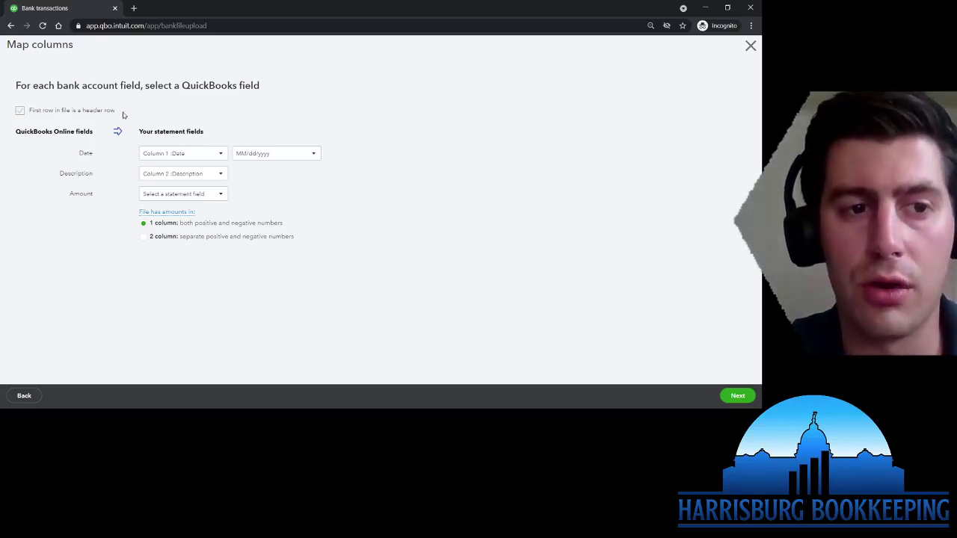
left_click(21, 112)
left_click(21, 111)
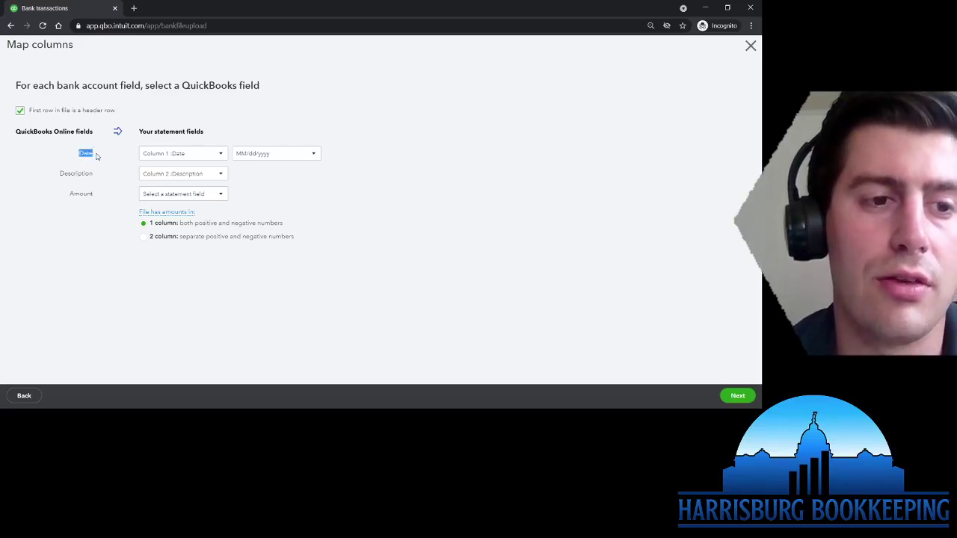
Step: Map Date to Column 1: Date in MM/dd/yyyy format, and Description to Column 2: Description
left_click(220, 154)
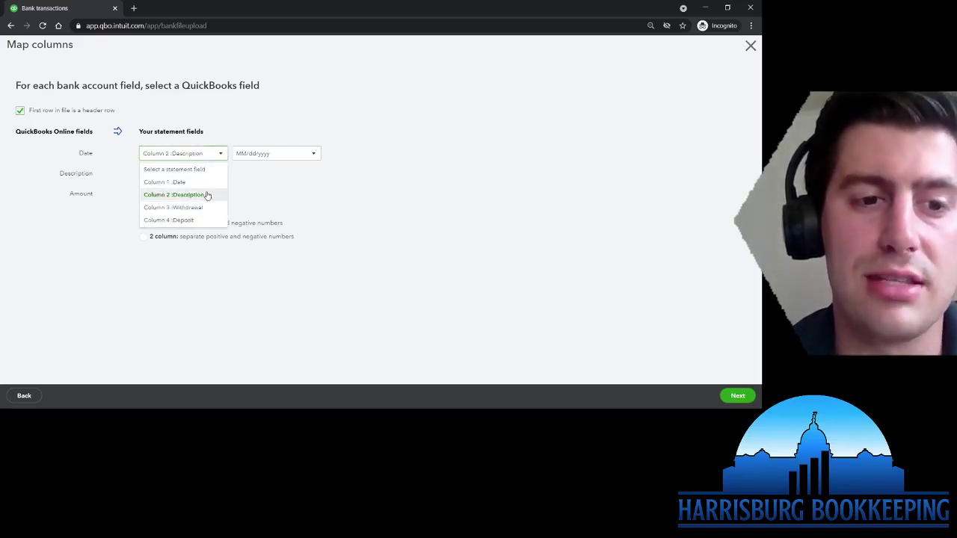
left_click(205, 183)
left_click(314, 156)
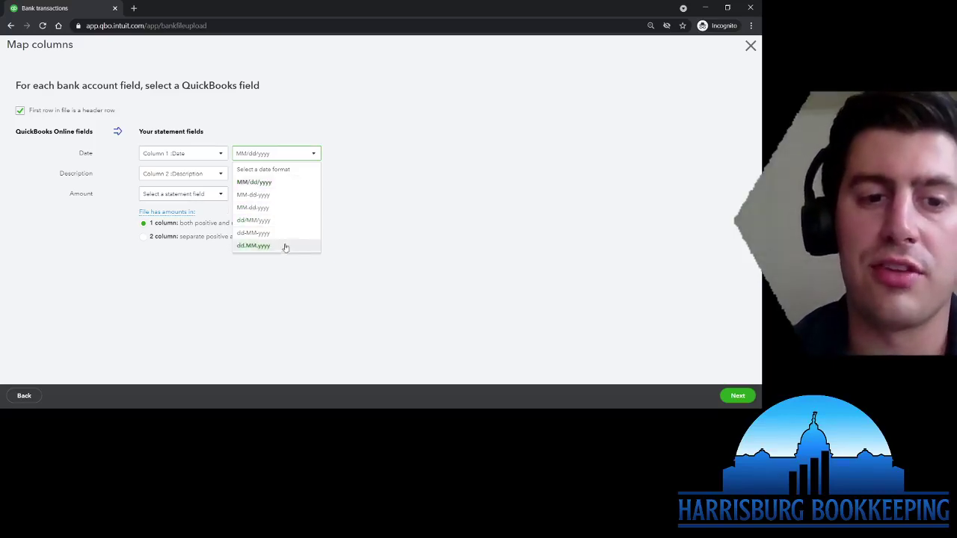
left_click(282, 187)
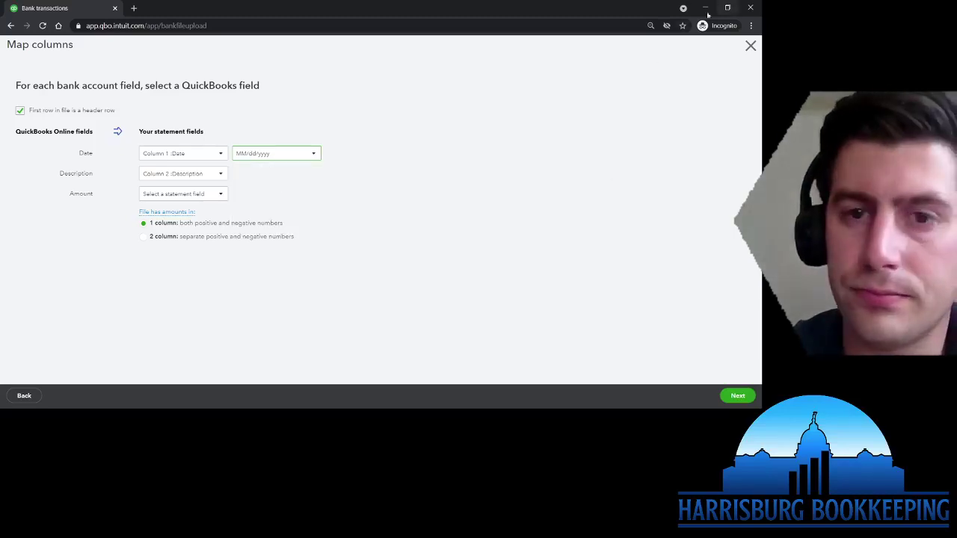
left_click(222, 174)
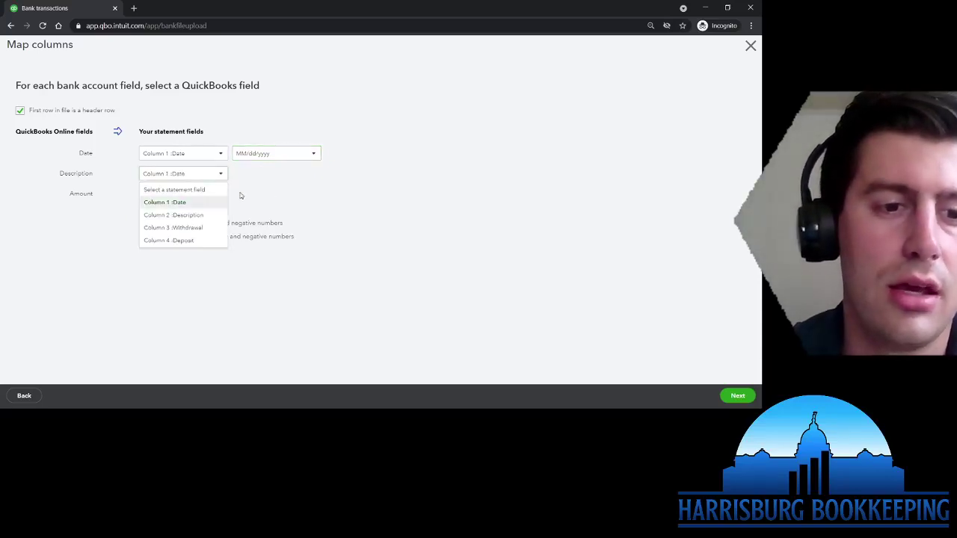
left_click(215, 216)
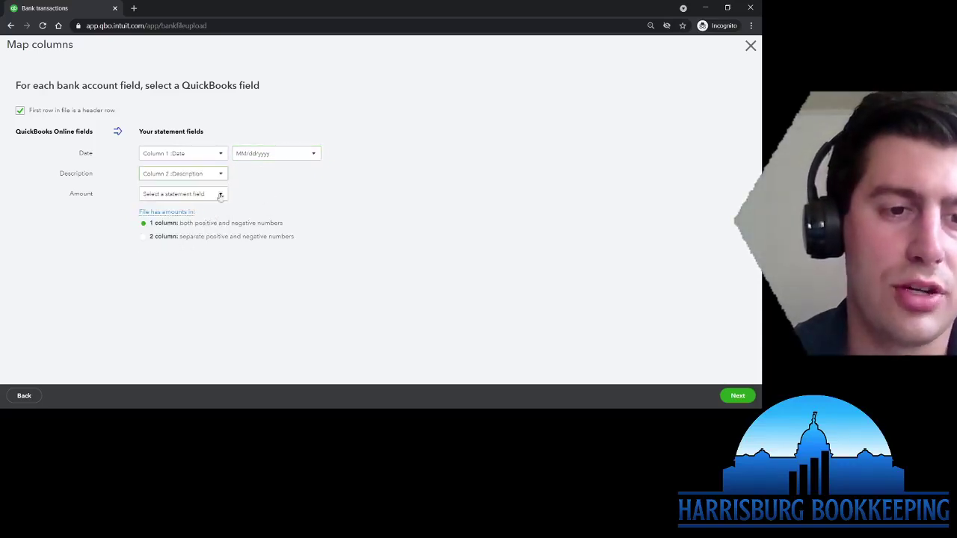
left_click(159, 196)
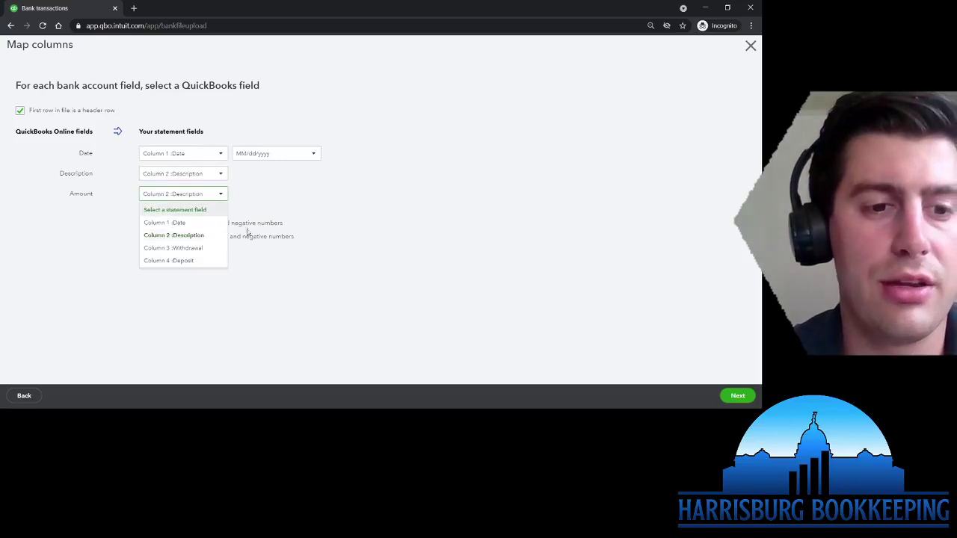
left_click(211, 275)
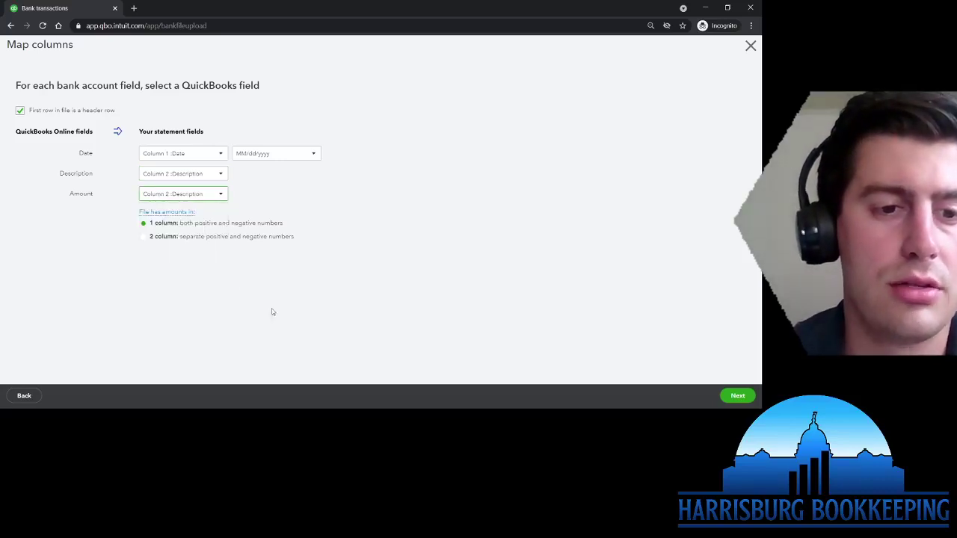
left_click(142, 240)
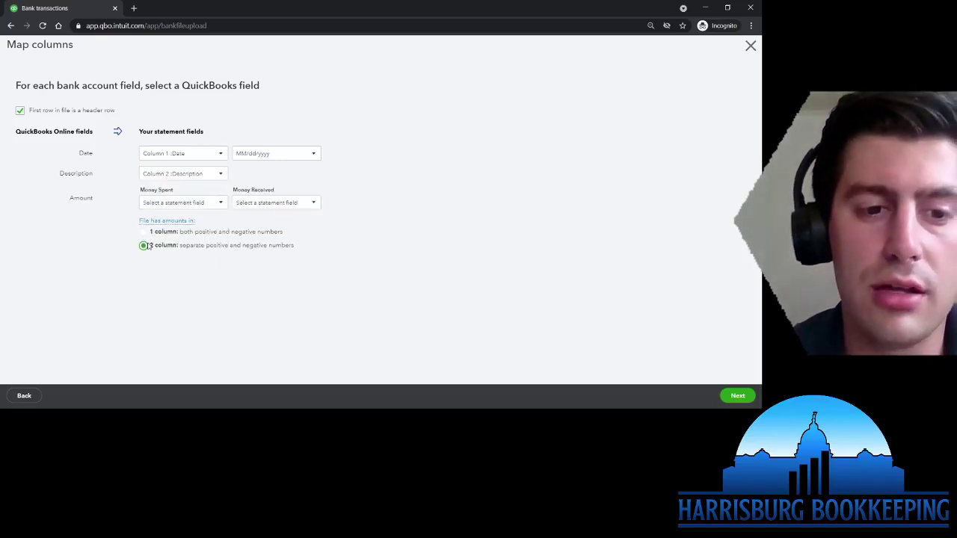
left_click(144, 232)
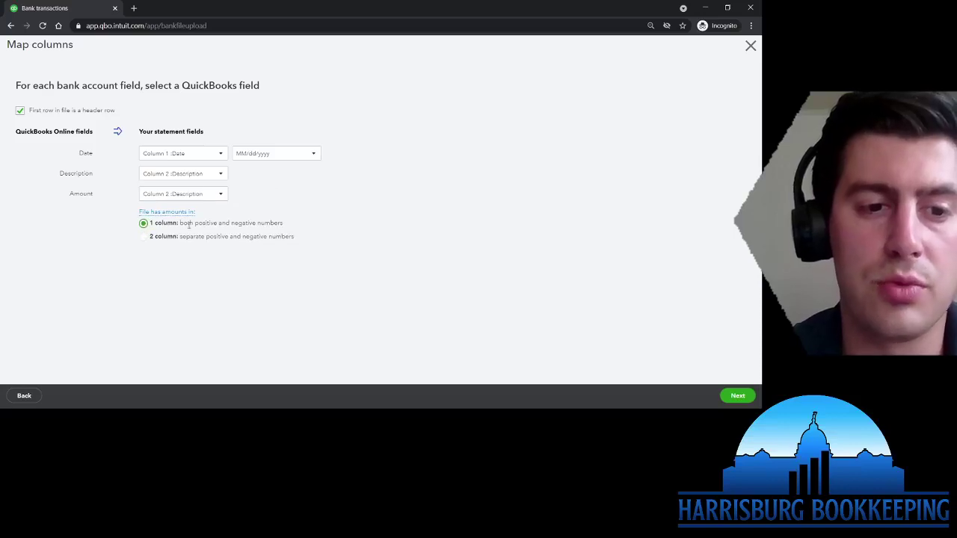
Step: Use two amount columns, mapping Money Spent to Column 3: Withdrawal and Money Received to Column 4: Deposit, and continue to the transaction selection
left_click(144, 237)
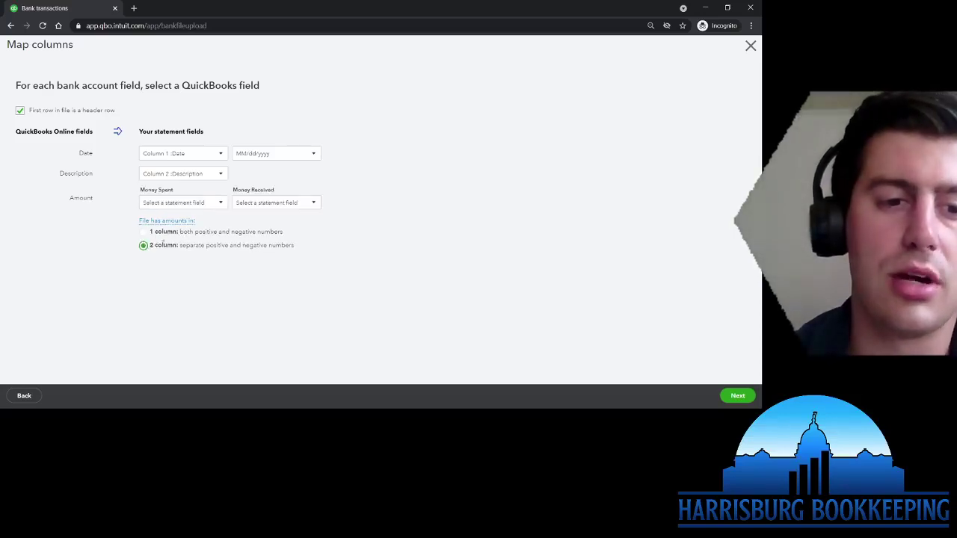
left_click(222, 206)
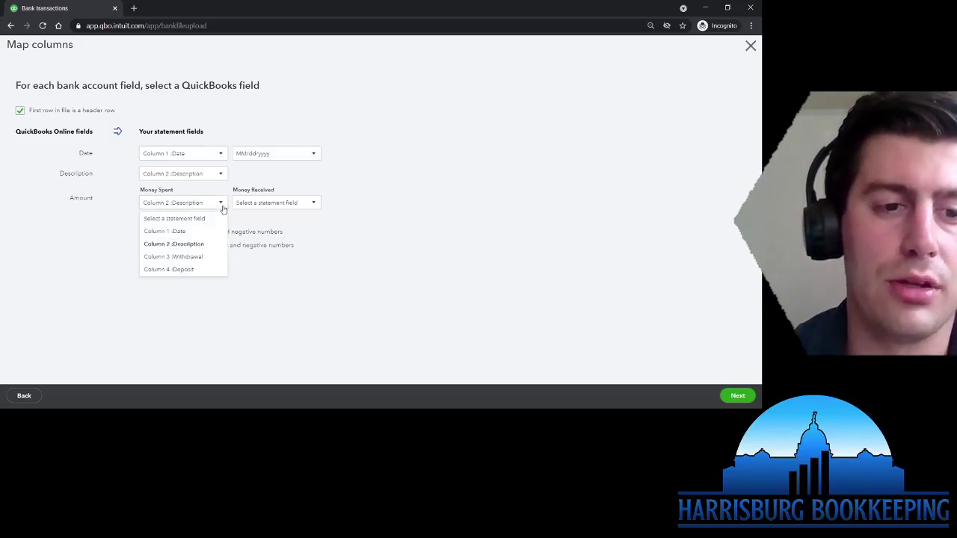
left_click(211, 257)
left_click(315, 204)
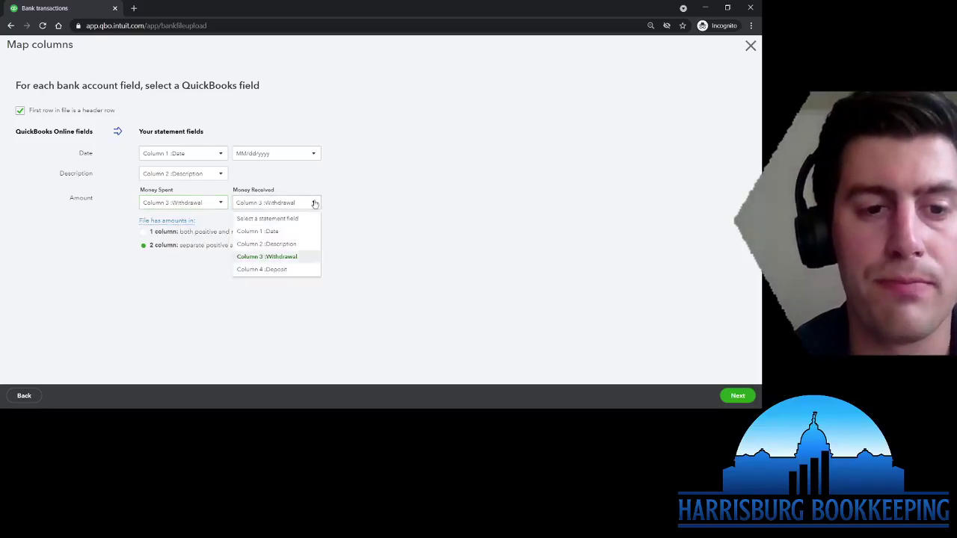
left_click(289, 270)
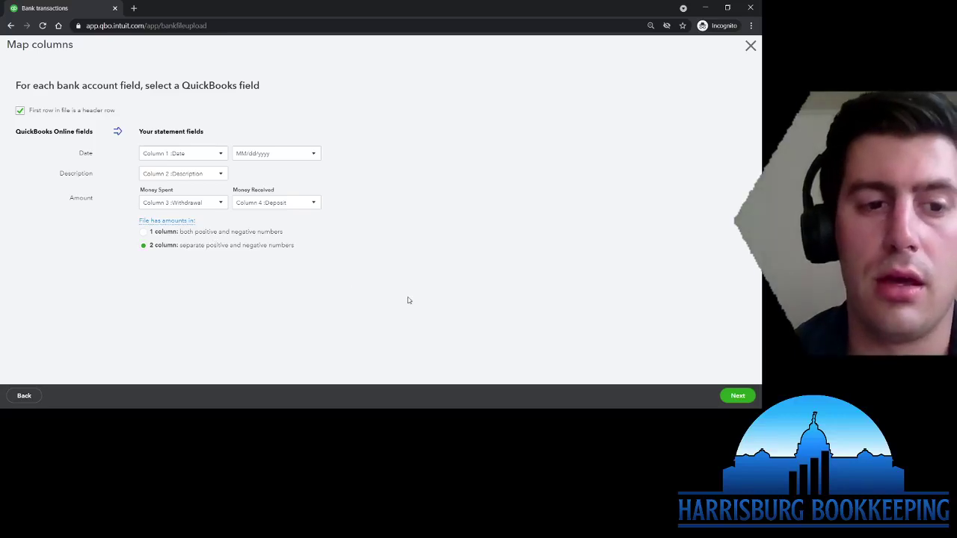
left_click(737, 395)
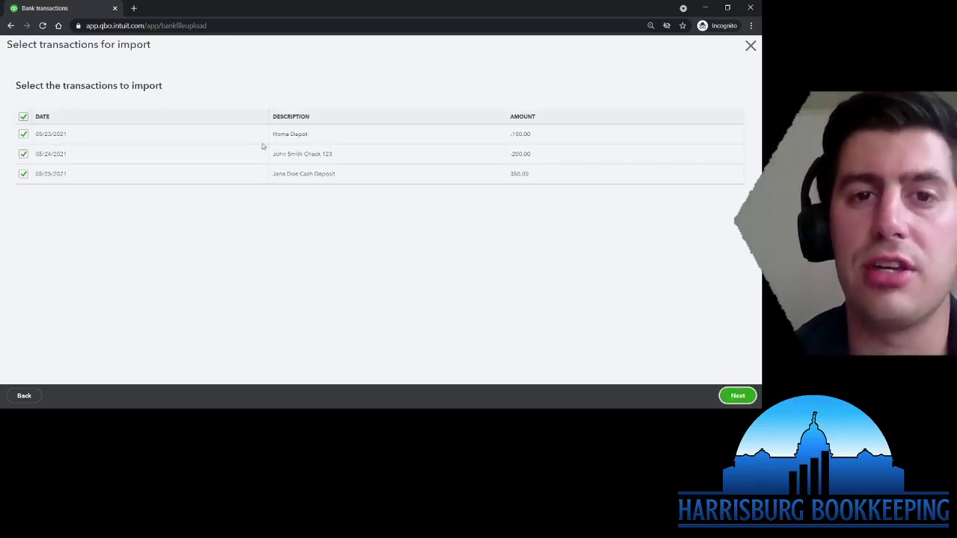
left_click_drag(12, 88, 174, 97)
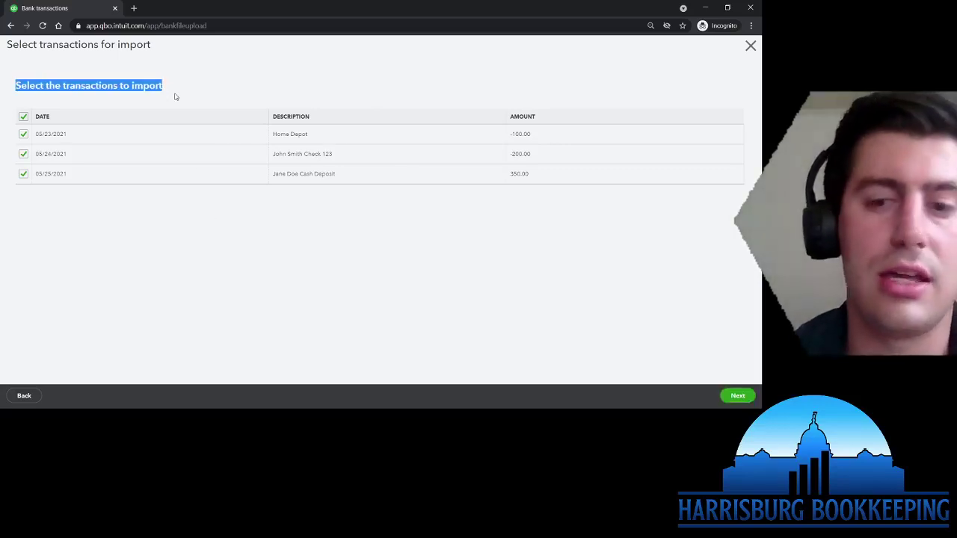
left_click(179, 86)
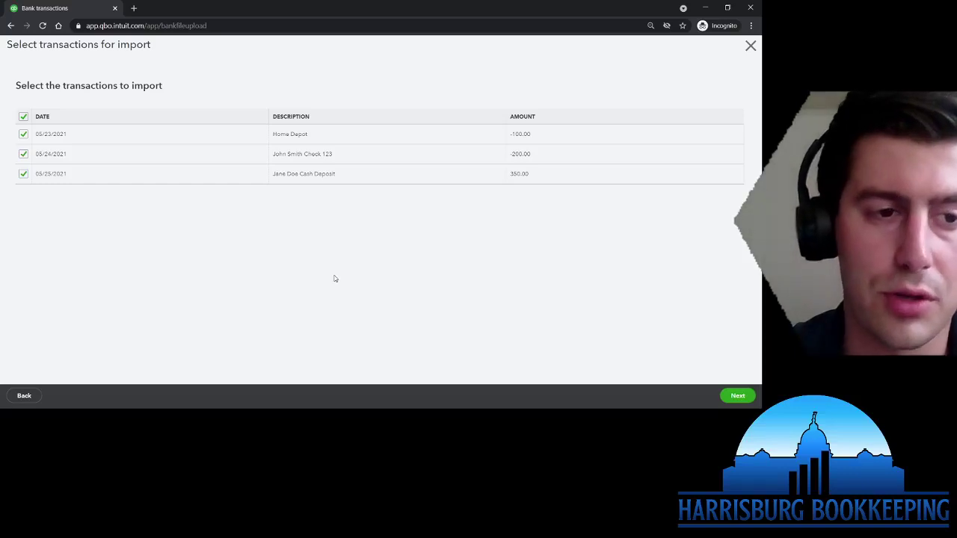
Step: Deselect each of the three transactions in the import list and select them all again
left_click(23, 134)
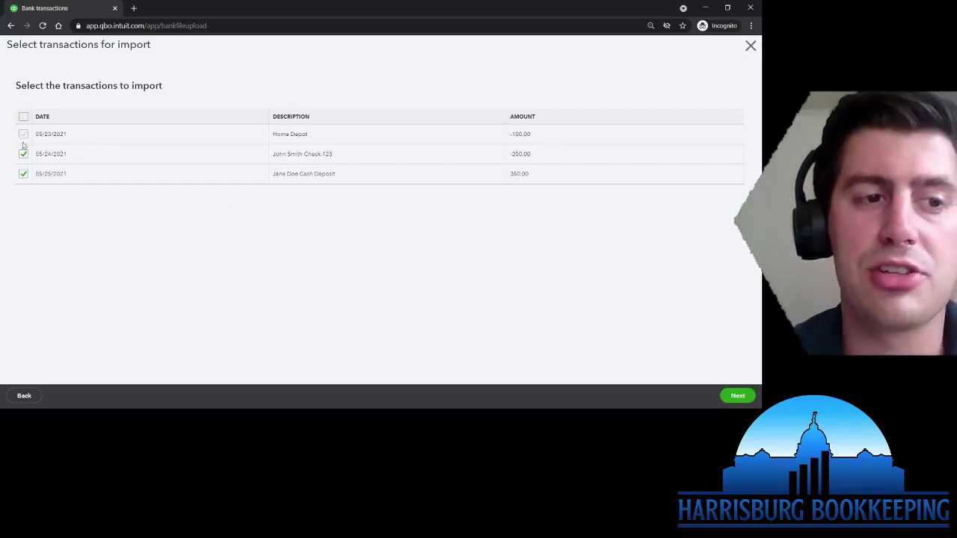
left_click(23, 154)
left_click(23, 173)
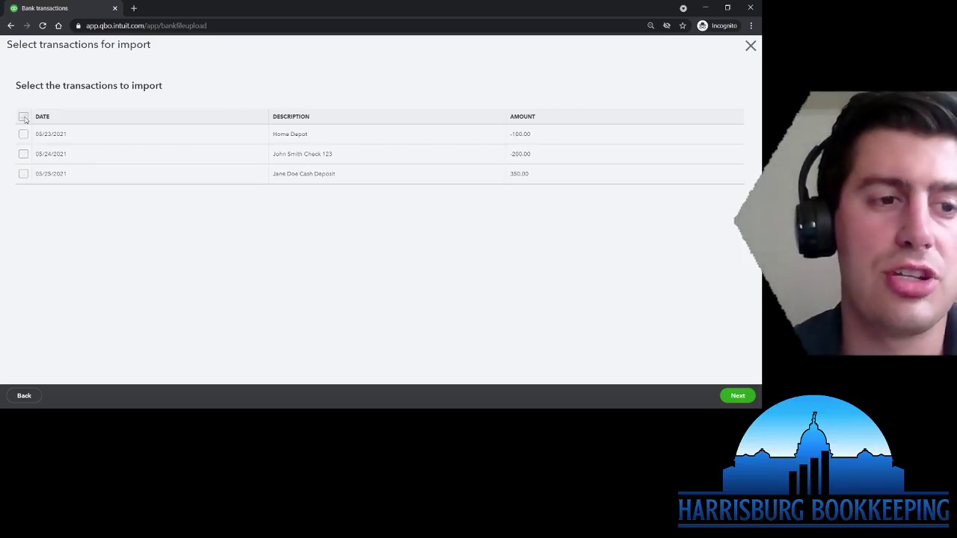
left_click(23, 134)
left_click(23, 154)
left_click(23, 174)
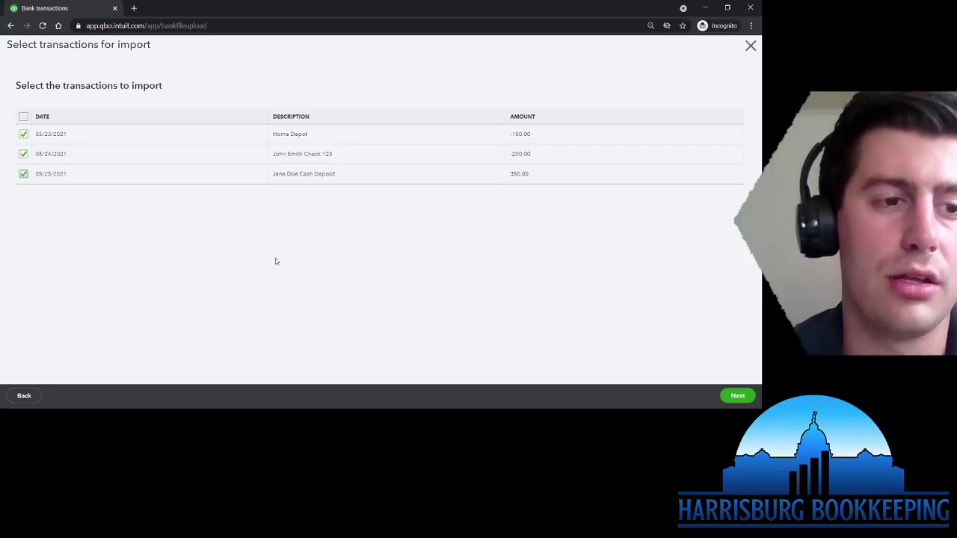
Step: Import the three selected transactions, finish the import, and dismiss the bank connection introduction
left_click(737, 395)
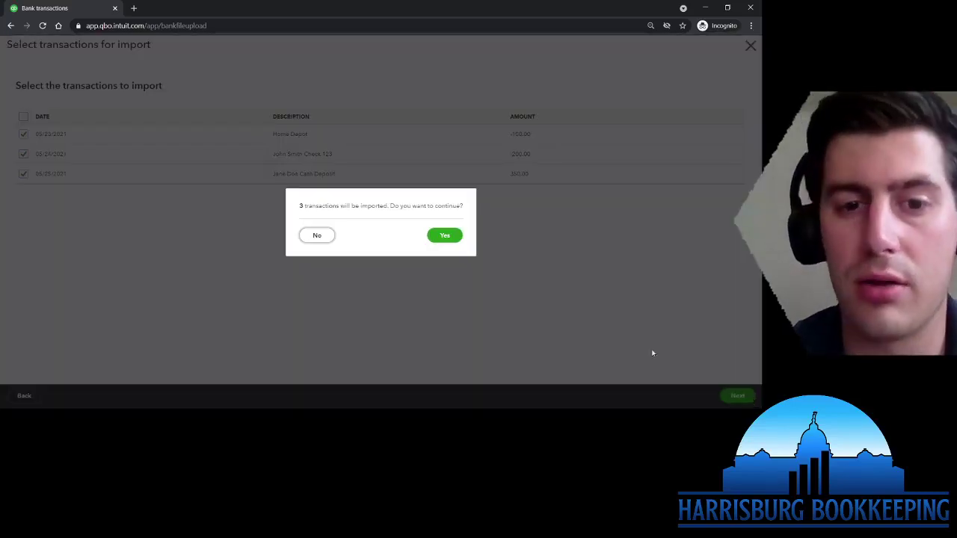
left_click(438, 235)
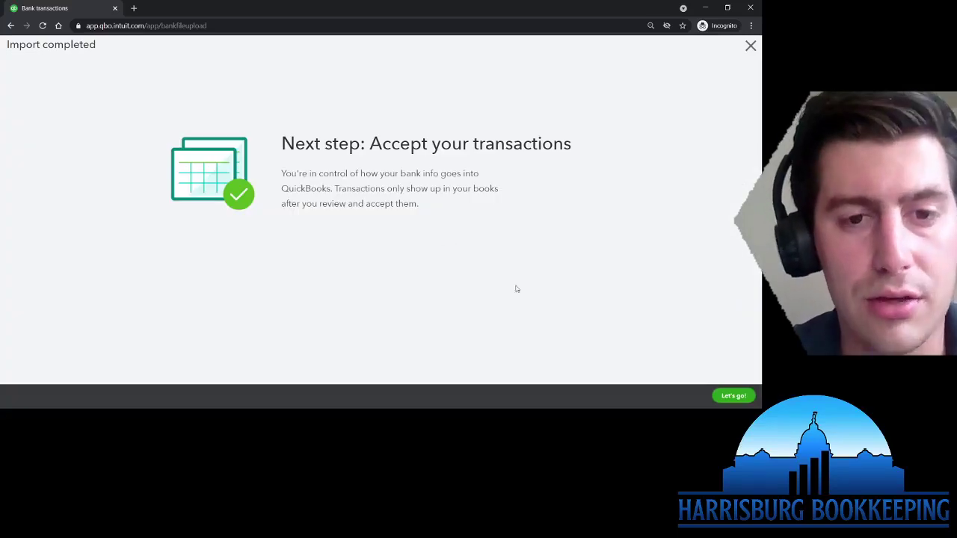
left_click(734, 396)
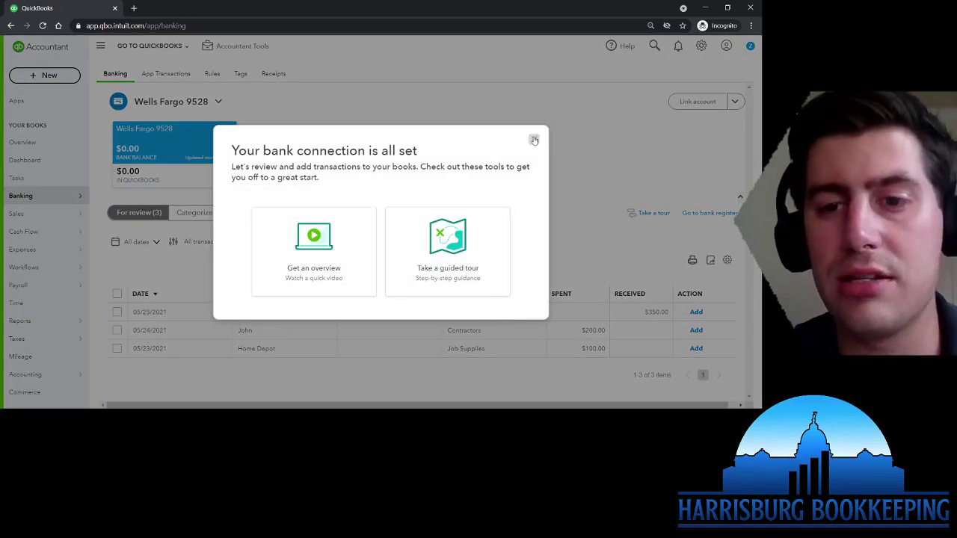
left_click(534, 141)
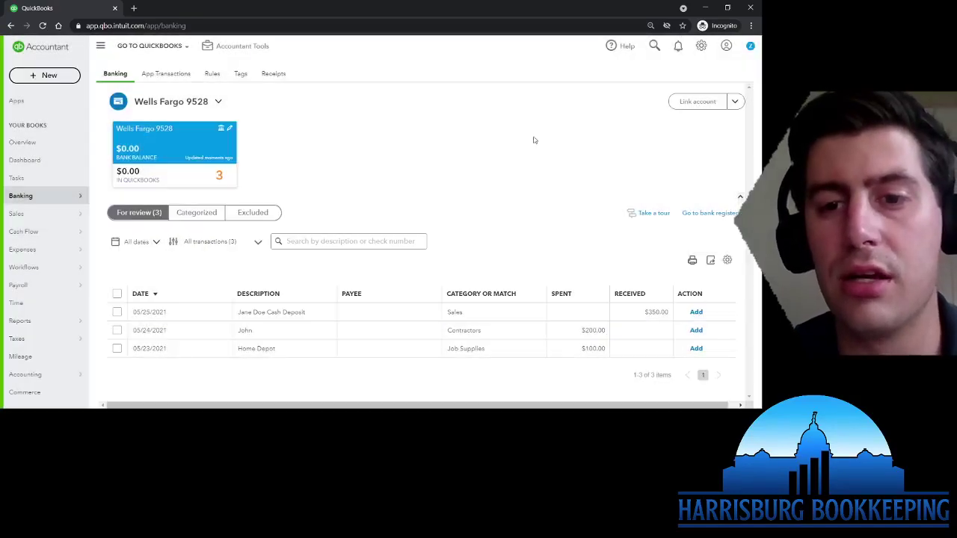
Step: Sort the transactions for review by oldest date first and add the Home Depot expense under the Job Supplies category
left_click(156, 295)
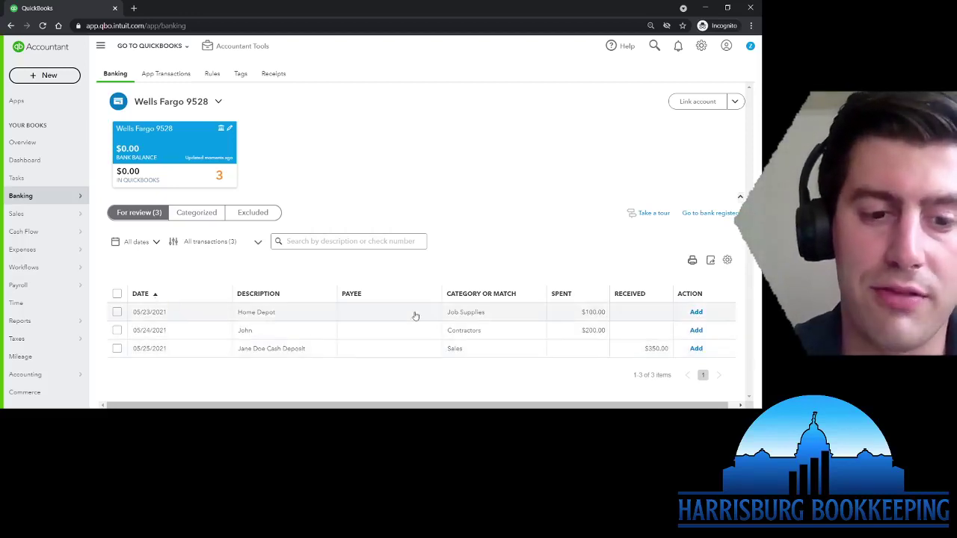
left_click(416, 313)
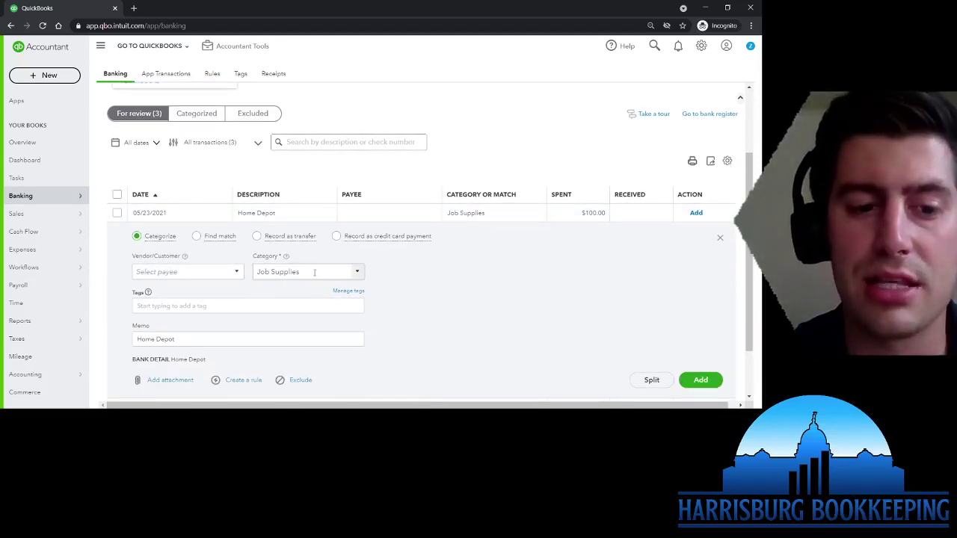
left_click(360, 275)
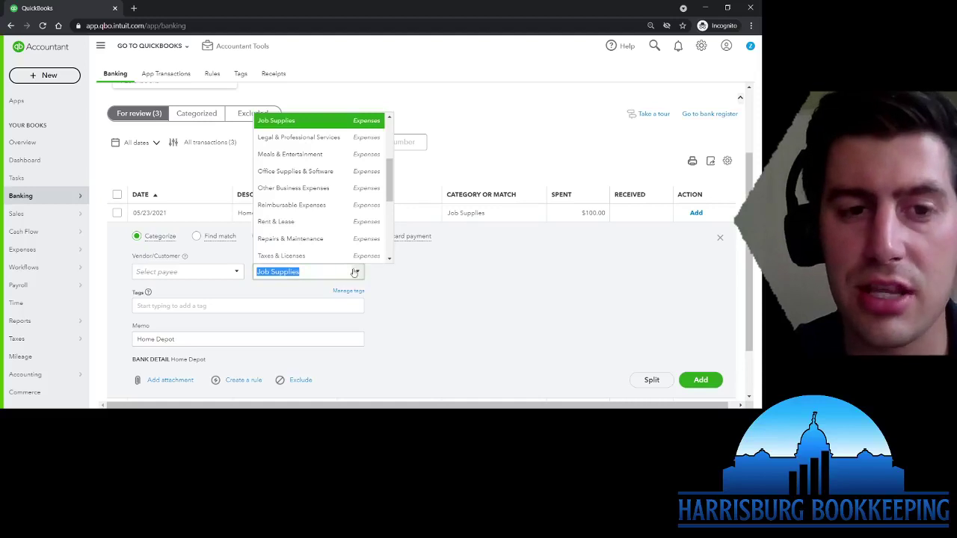
scroll(326, 232, "up", 1)
scroll(329, 235, "up", 2)
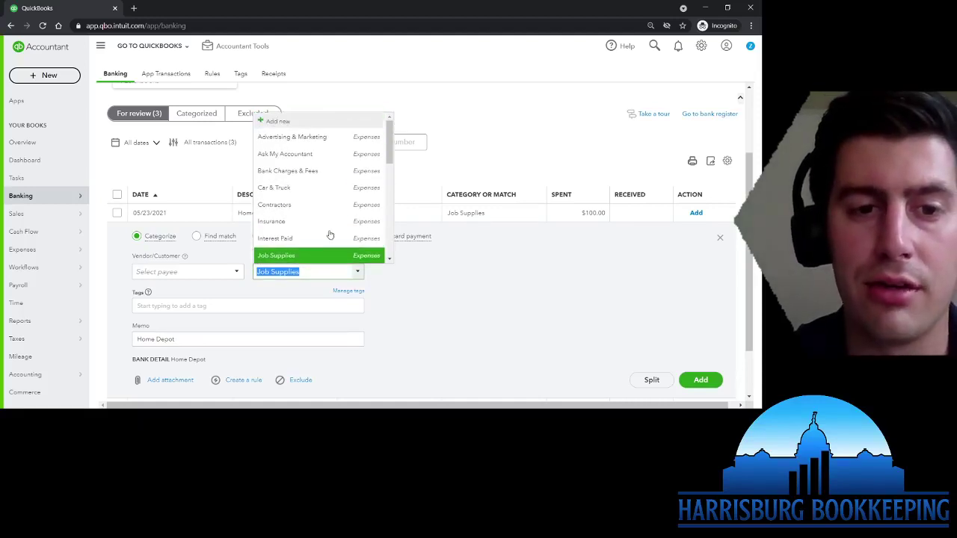
scroll(329, 235, "down", 5)
scroll(329, 234, "down", 1)
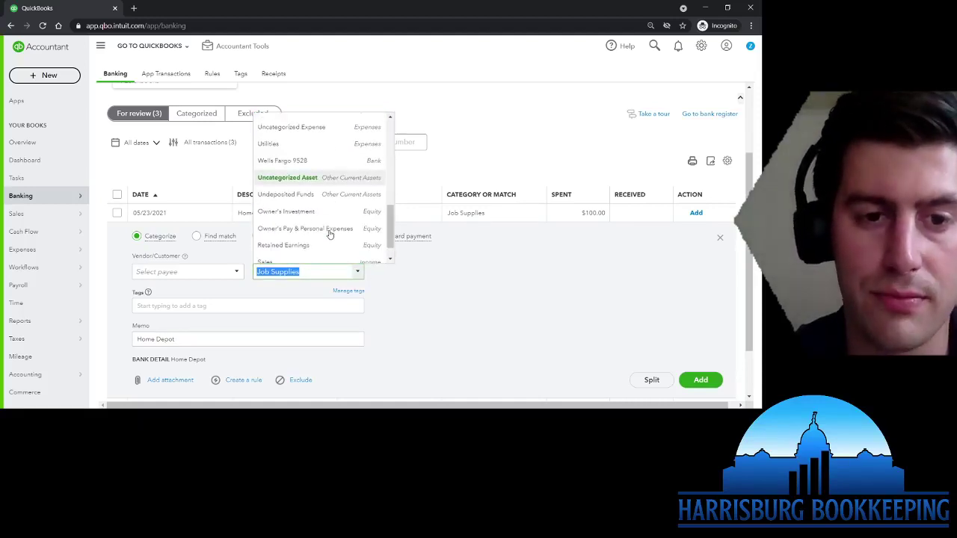
scroll(329, 235, "up", 5)
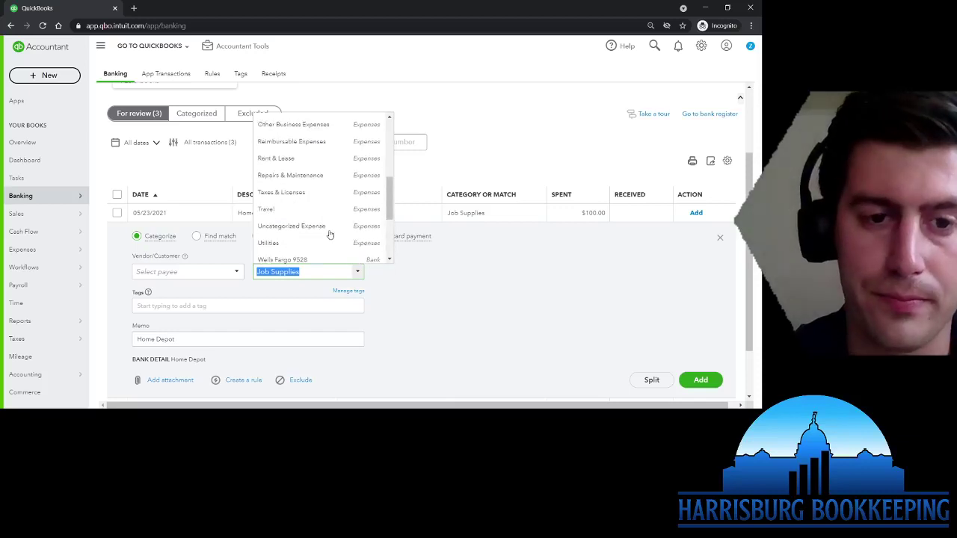
left_click(478, 302)
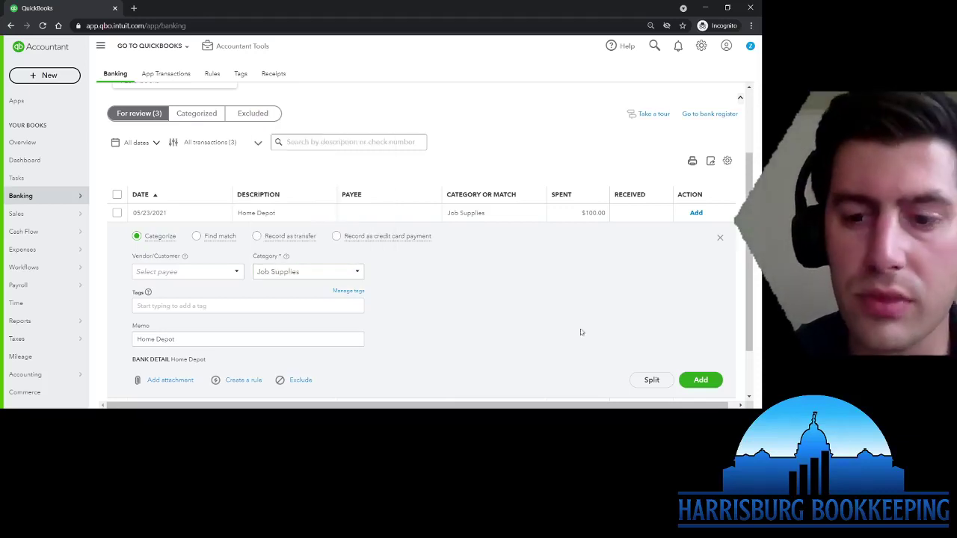
left_click(700, 380)
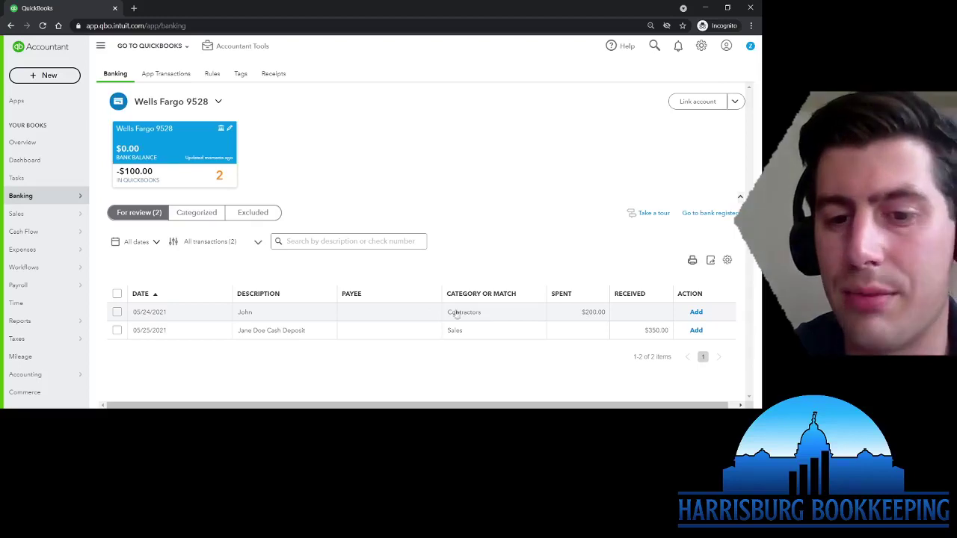
Step: Review the category of the 05/24/2021 check payment and add the transaction under Contractors
left_click(384, 314)
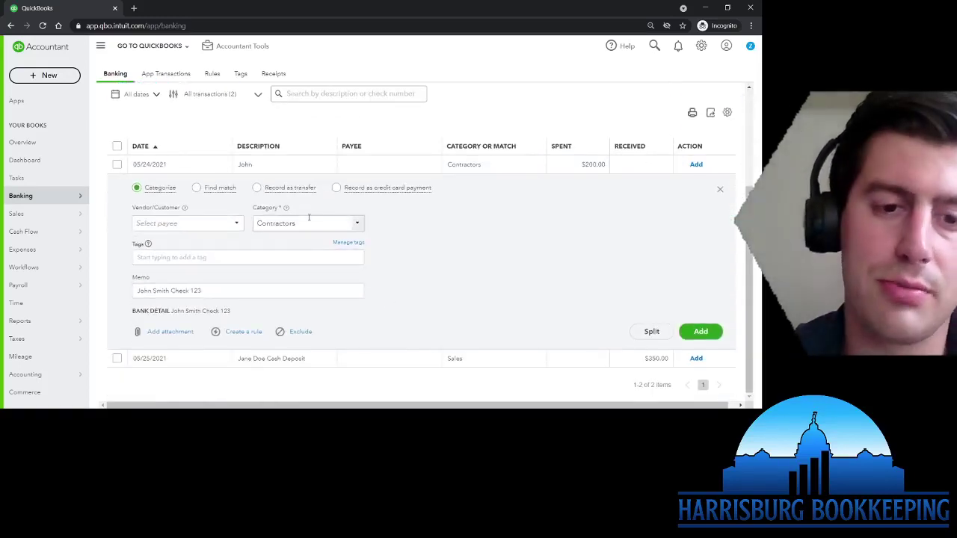
left_click(358, 226)
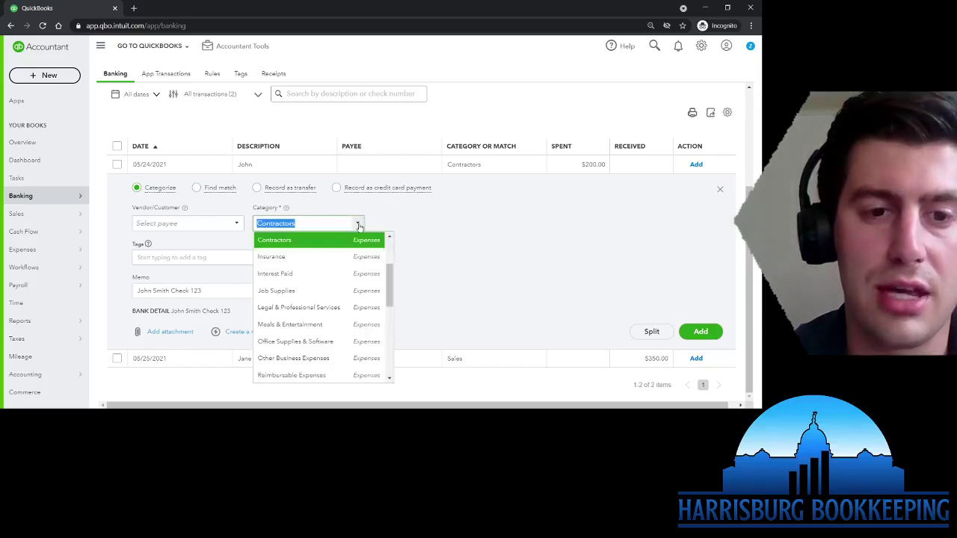
left_click(510, 269)
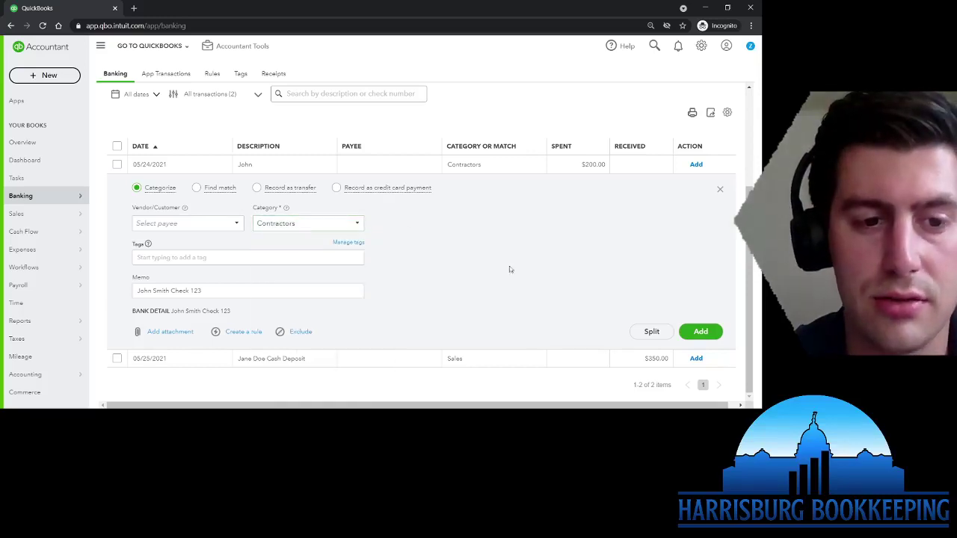
left_click(687, 332)
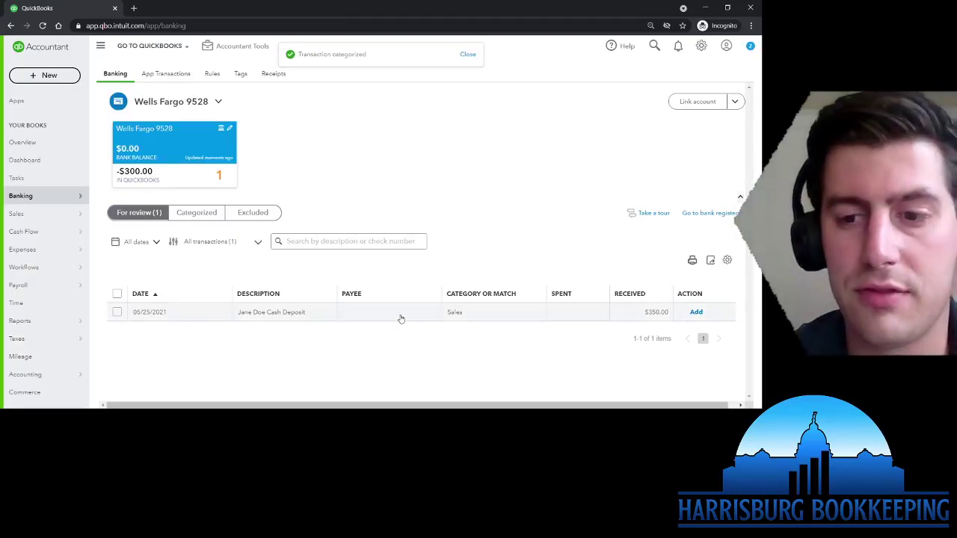
Step: Review the category choices for the 05/25/2021 cash deposit and add the transaction under Sales
left_click(400, 319)
left_click(359, 275)
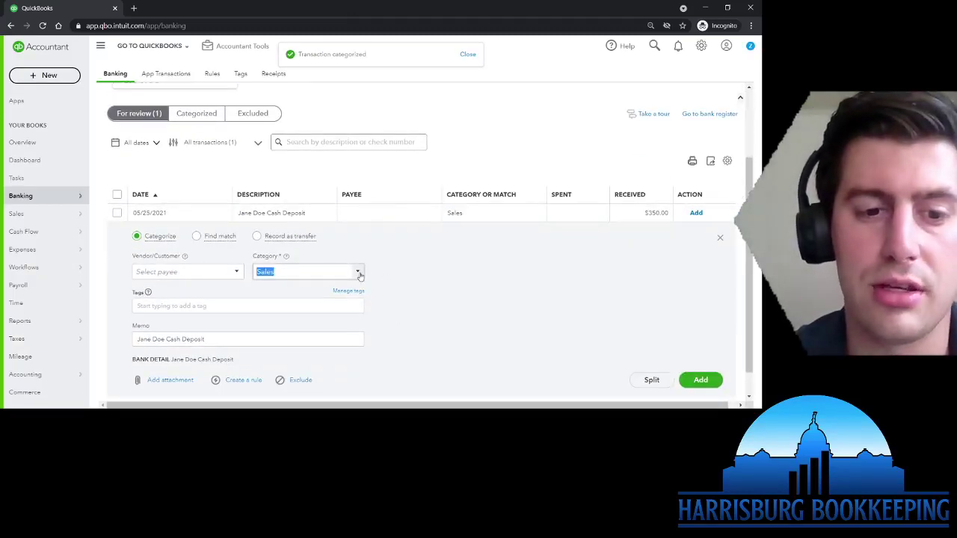
left_click(338, 270)
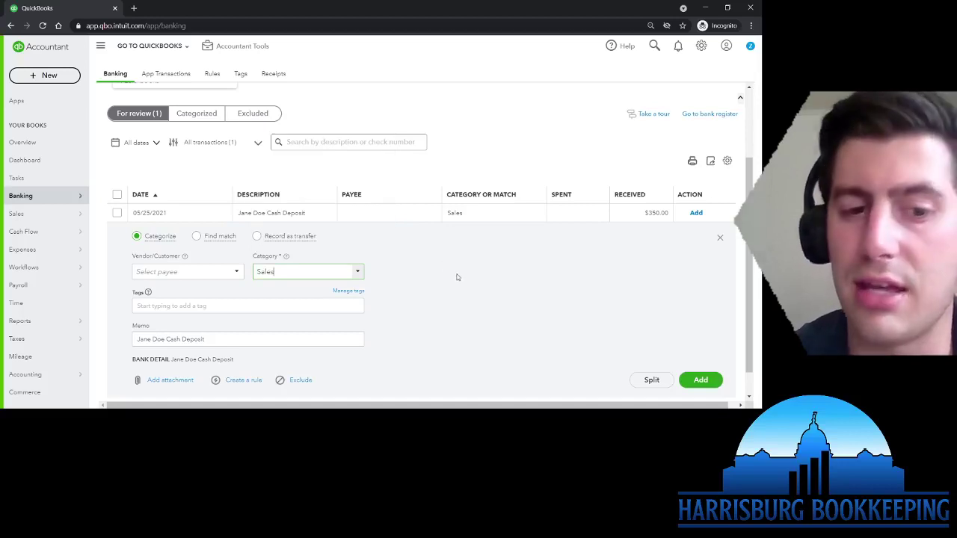
left_click(359, 274)
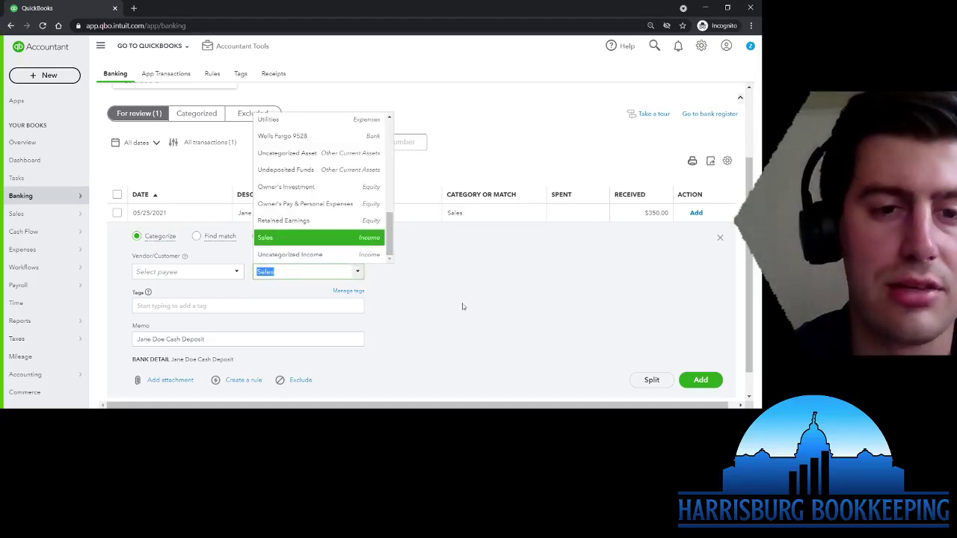
scroll(356, 213, "up", 10)
left_click(528, 329)
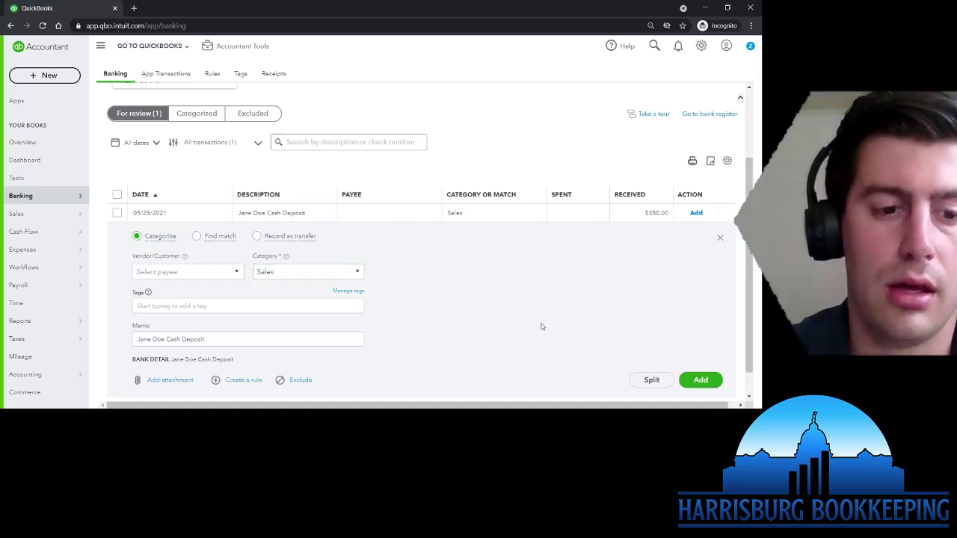
left_click(699, 379)
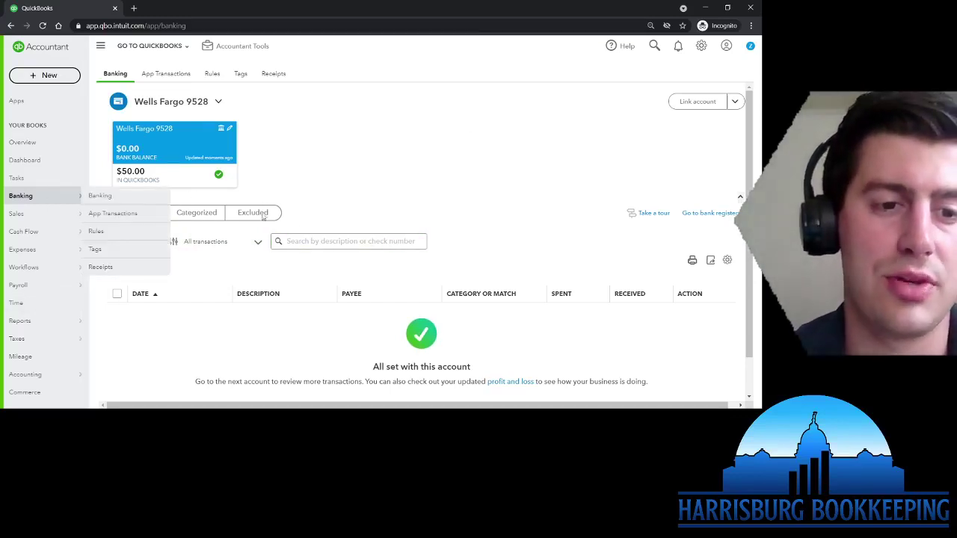
Step: Open the Wells Fargo account's register from the Chart of Accounts and dismiss the register basics tour
mouse_move(45, 377)
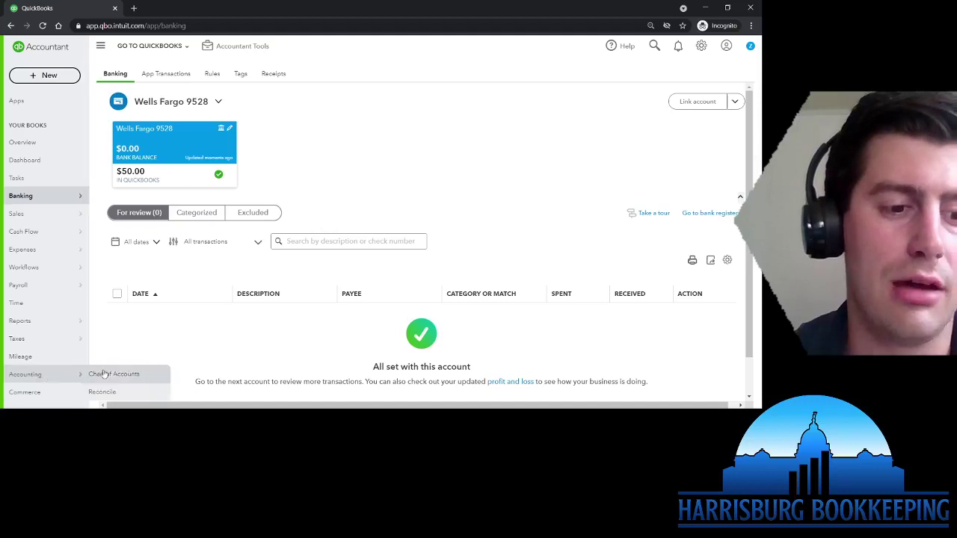
left_click(108, 374)
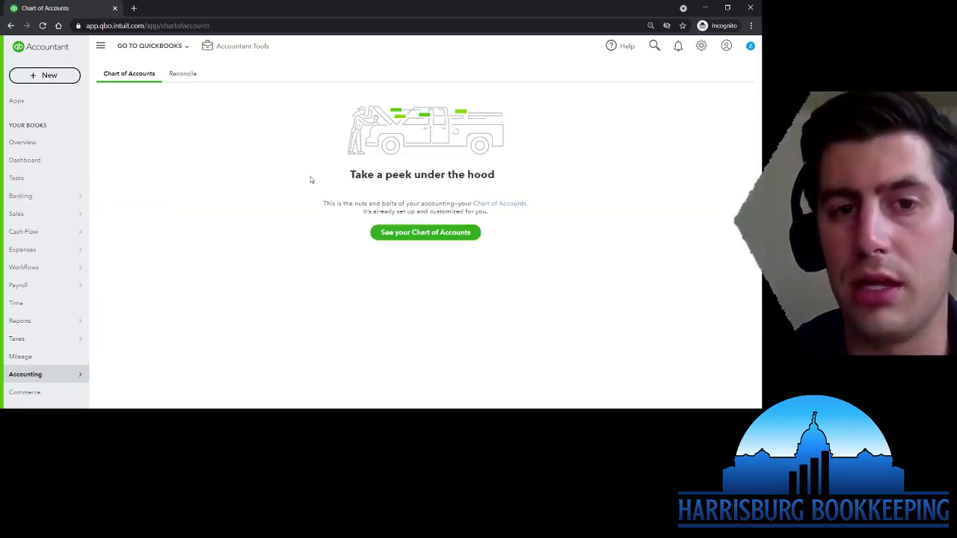
left_click(440, 232)
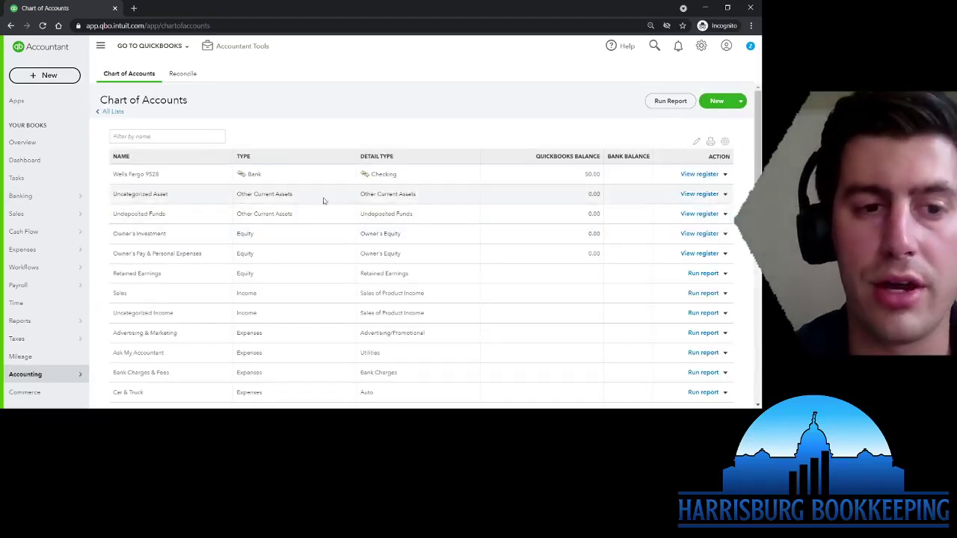
left_click(693, 177)
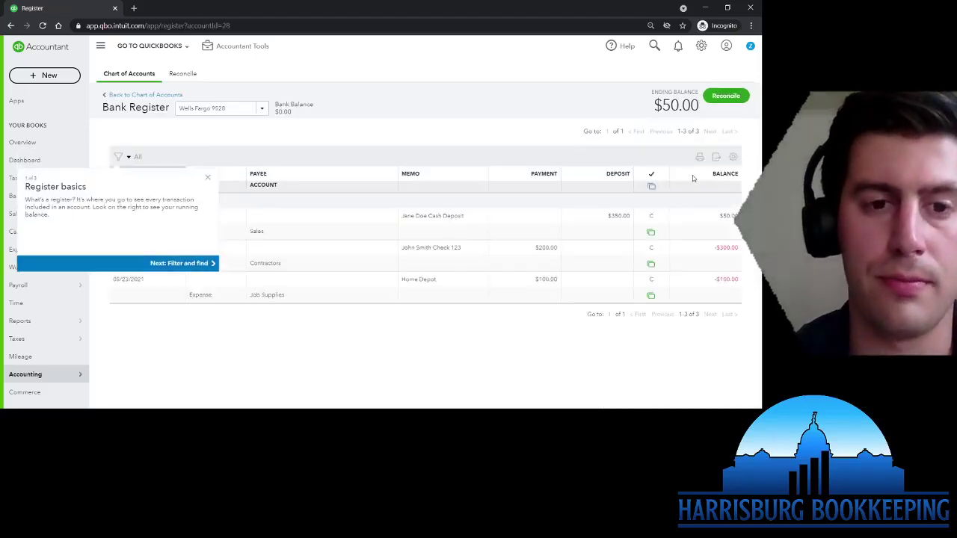
left_click(207, 180)
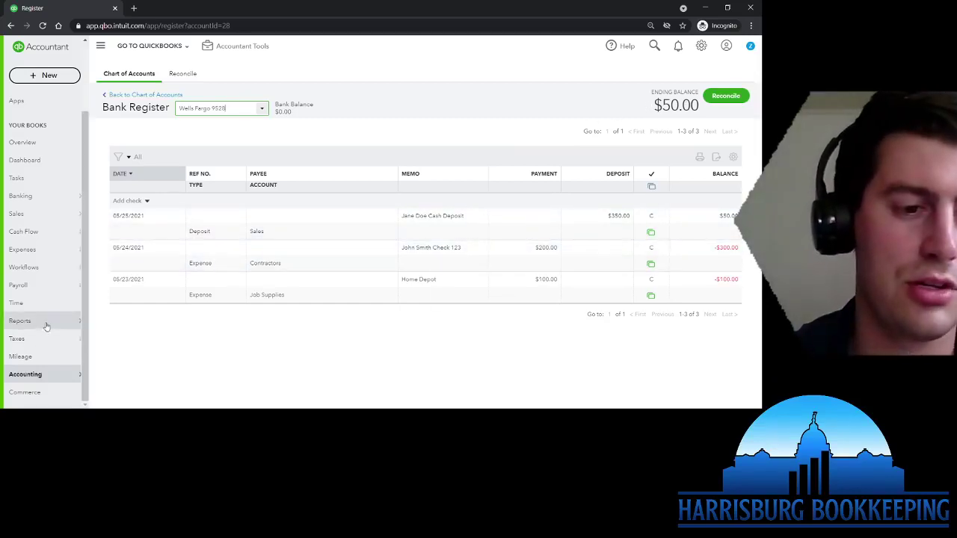
Step: Run the Profit and Loss report for This Week using the Cash accounting method
mouse_move(43, 322)
left_click(115, 322)
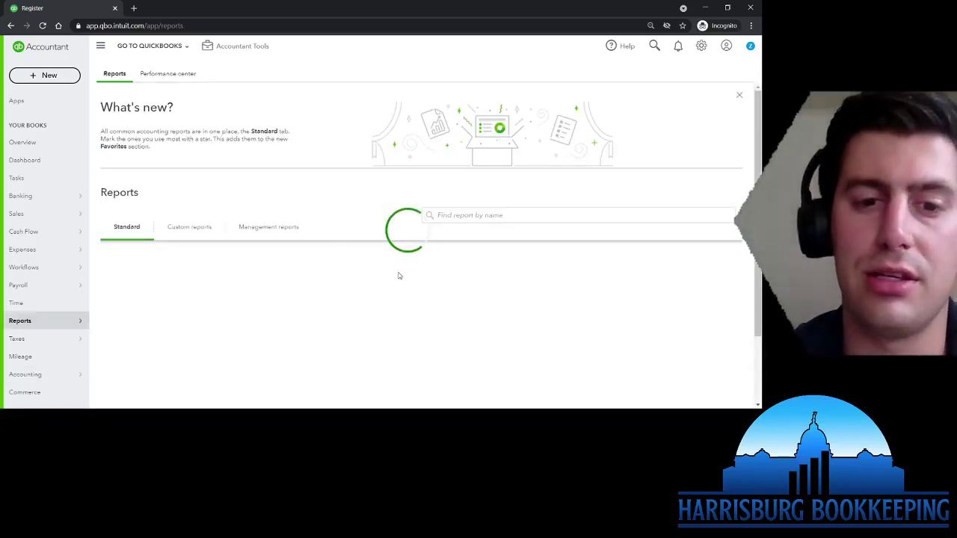
left_click(142, 329)
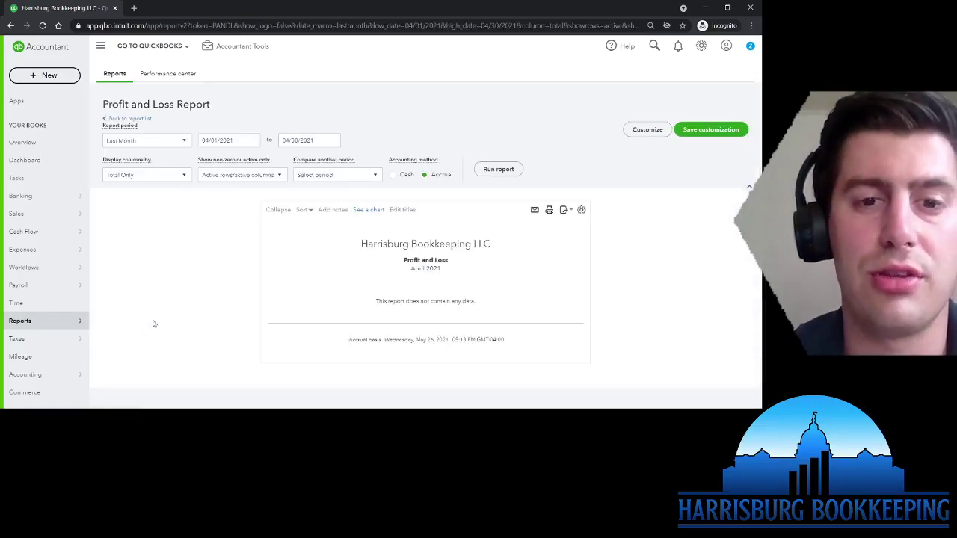
left_click(179, 140)
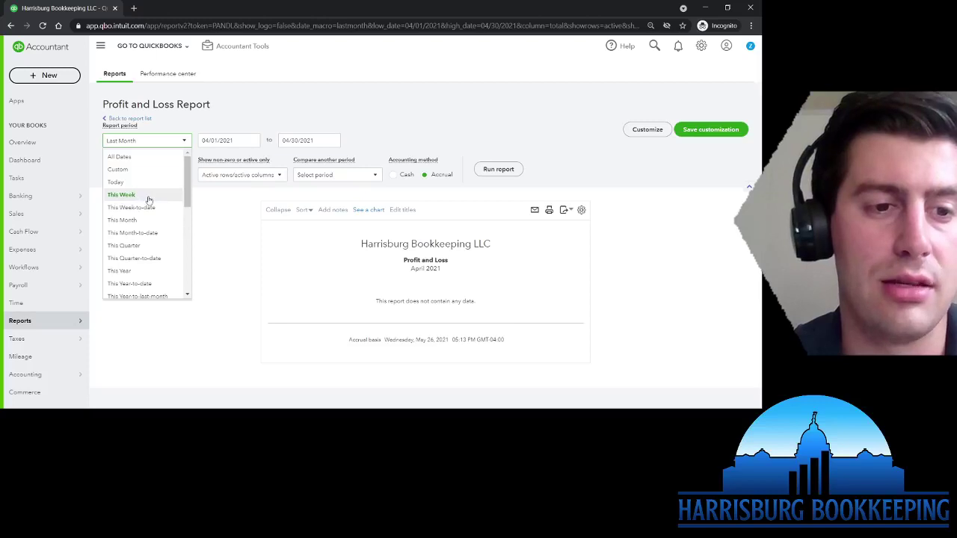
left_click(149, 196)
left_click(393, 174)
left_click(498, 169)
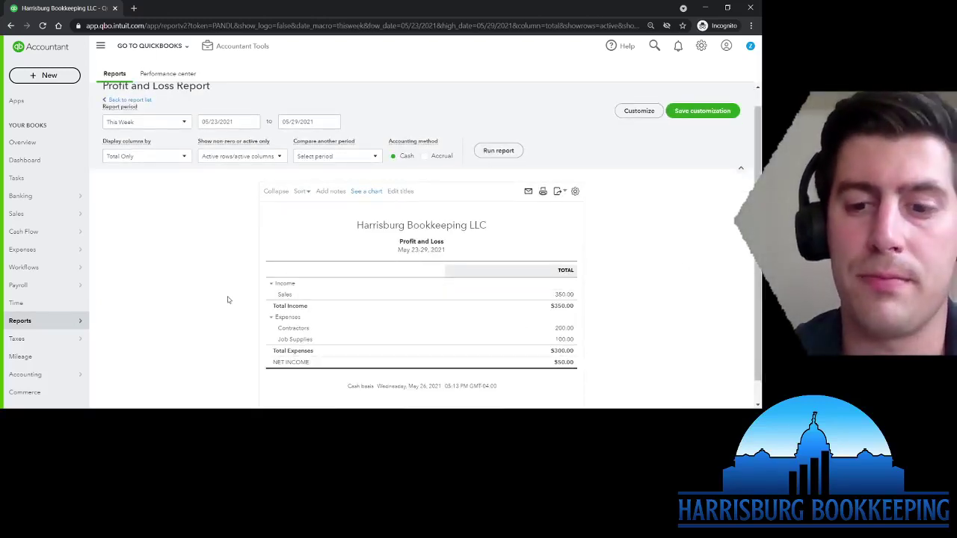
scroll(228, 300, "down", 1)
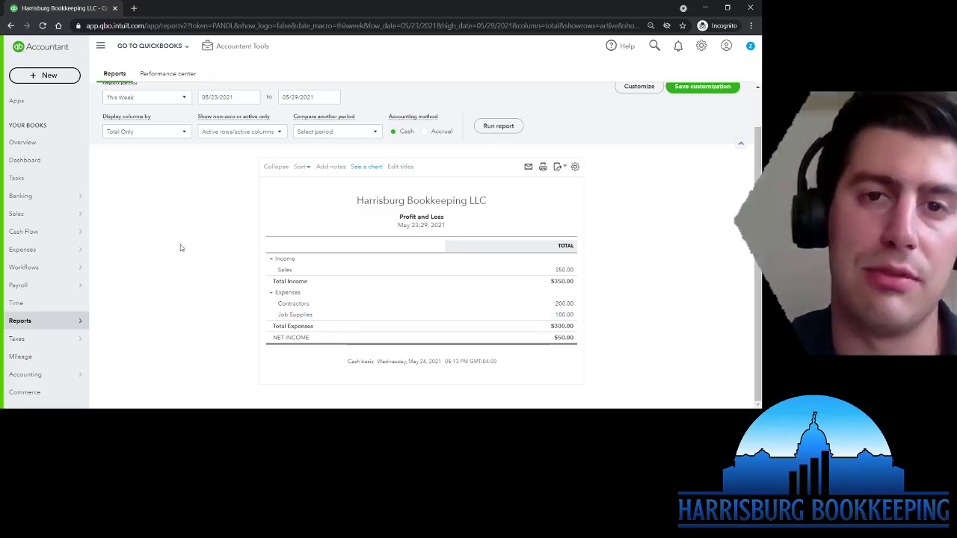
Step: Open a blank Expense form to view its fields and close it without saving
left_click(46, 77)
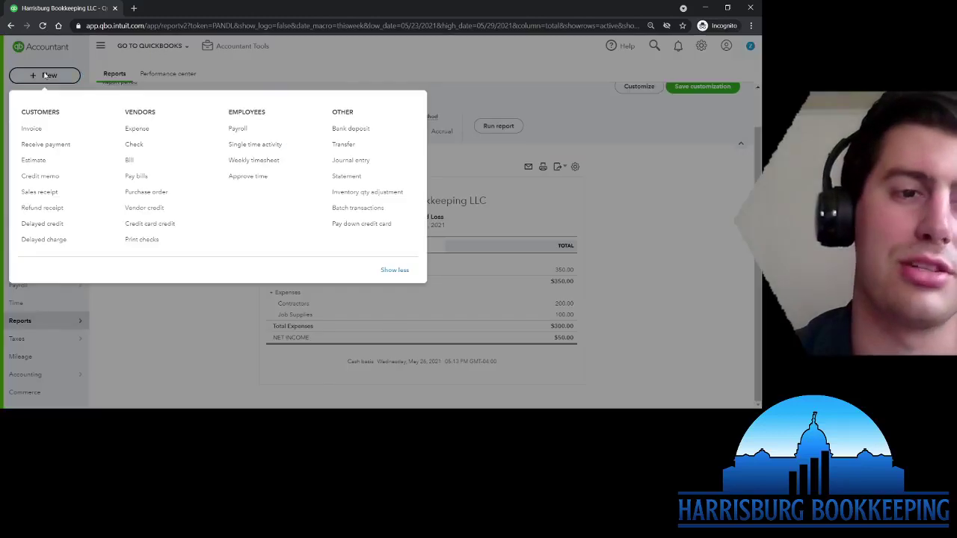
left_click(140, 129)
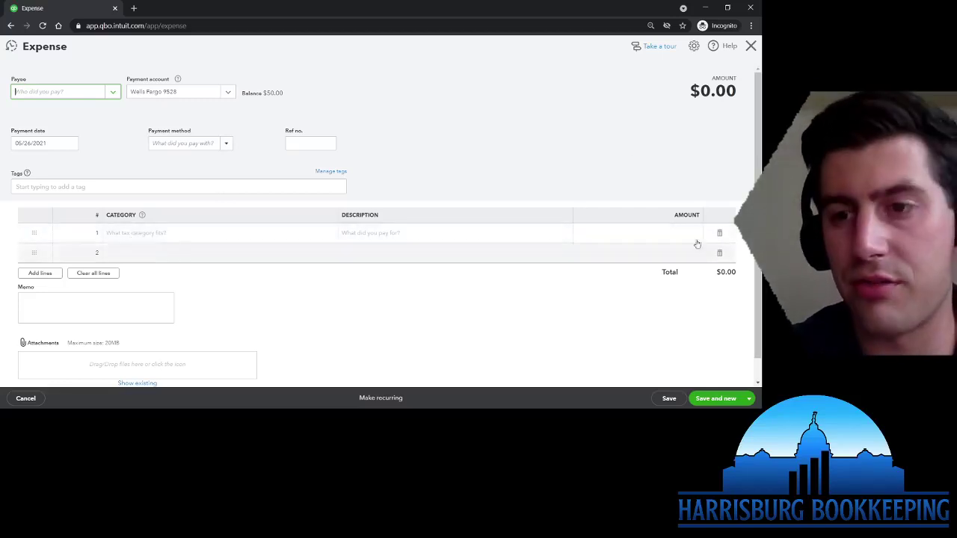
left_click(751, 45)
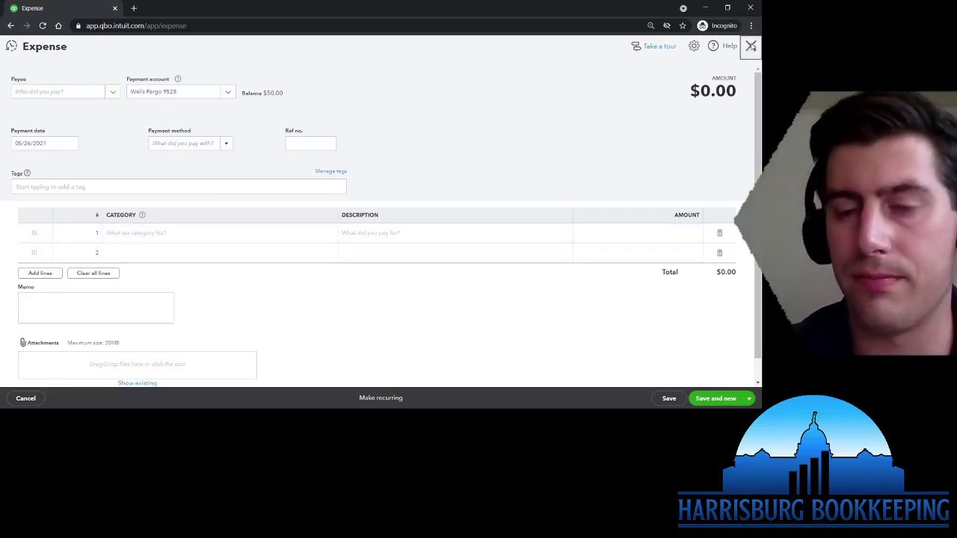